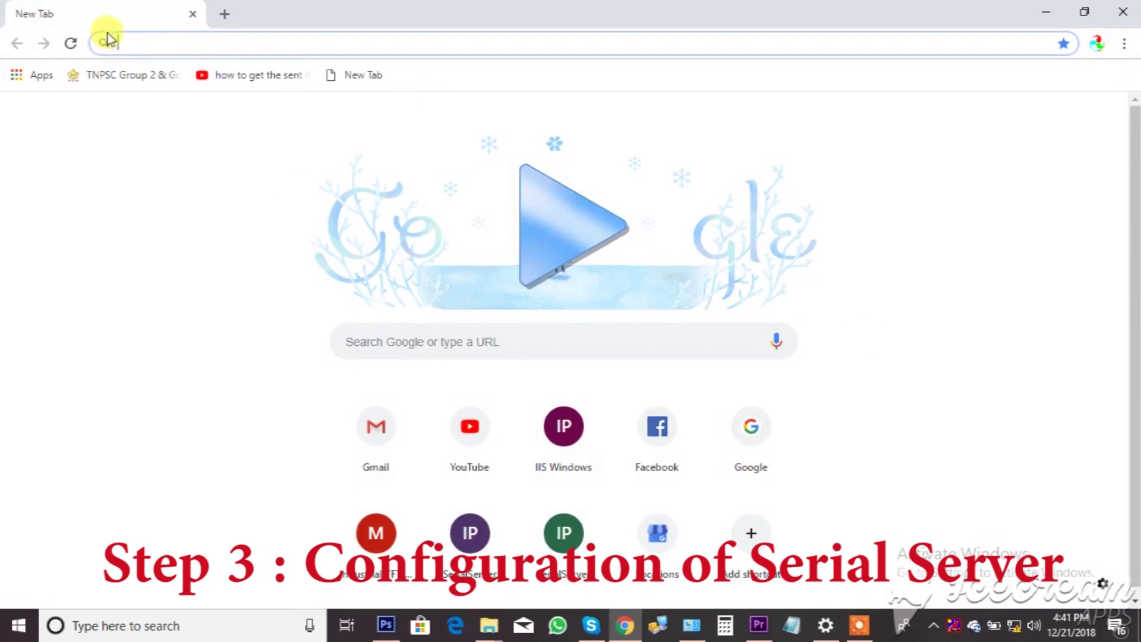
# - Open the serial server's web page at 192.168.1.254 and sign in with the username admin and the account password
pyautogui.write('1')
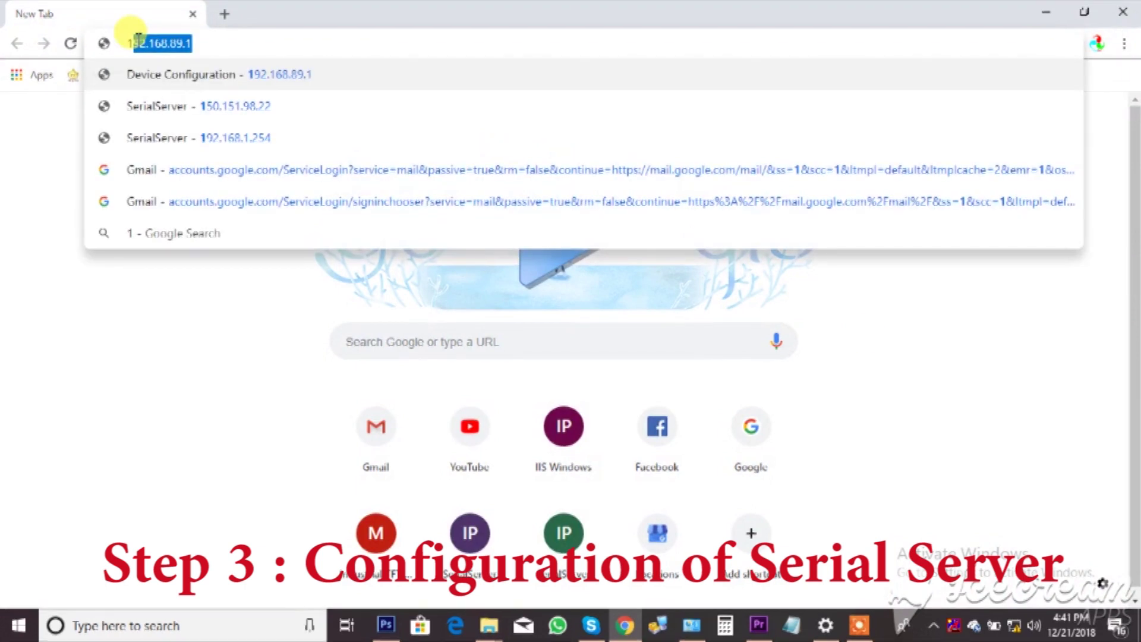
pyautogui.write('92')
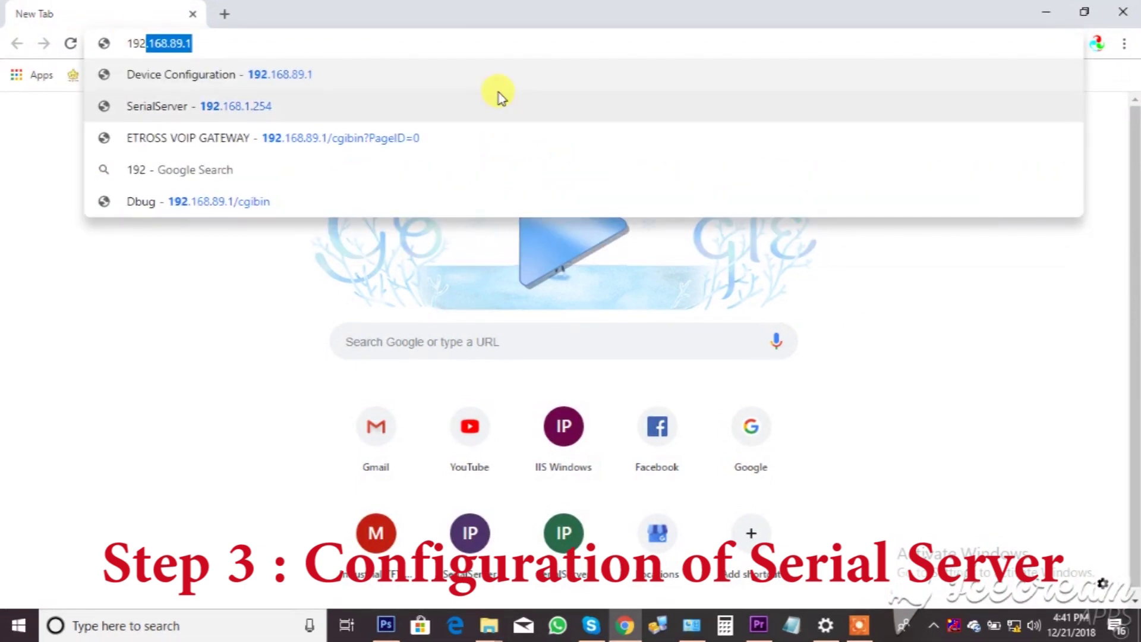
pyautogui.write('.168')
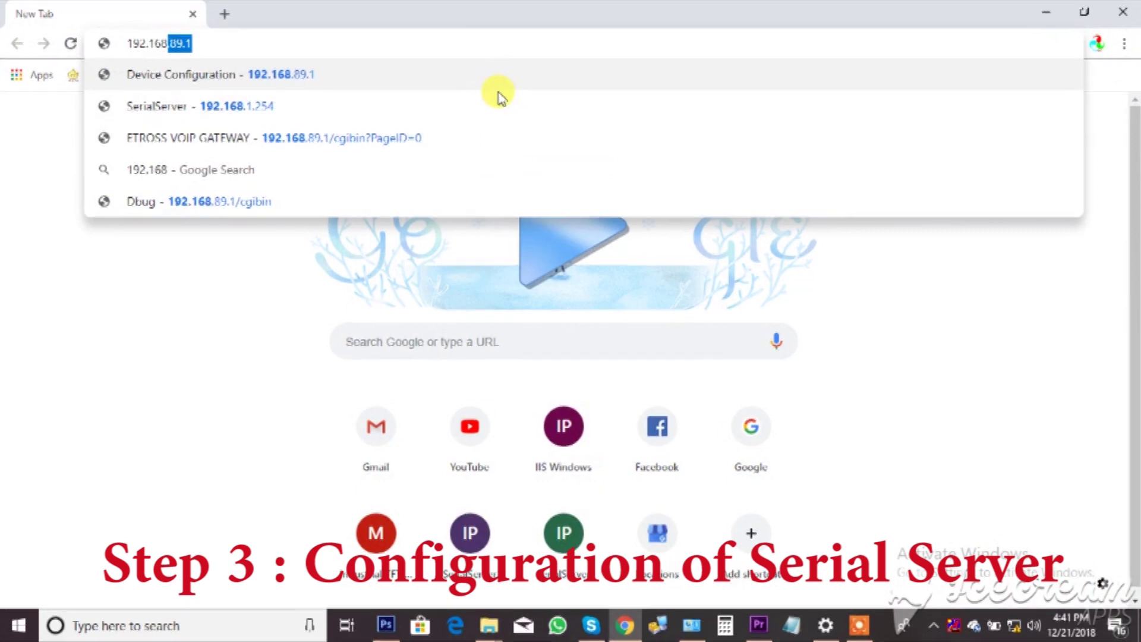
pyautogui.write('.1')
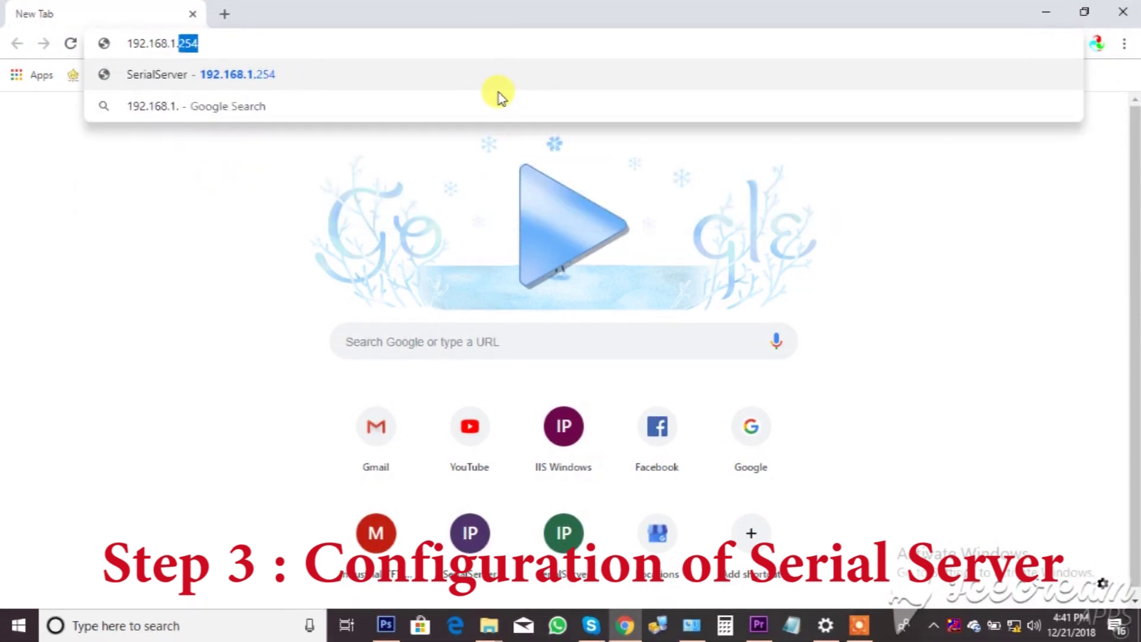
pyautogui.write('.254')
pyautogui.press('Return')
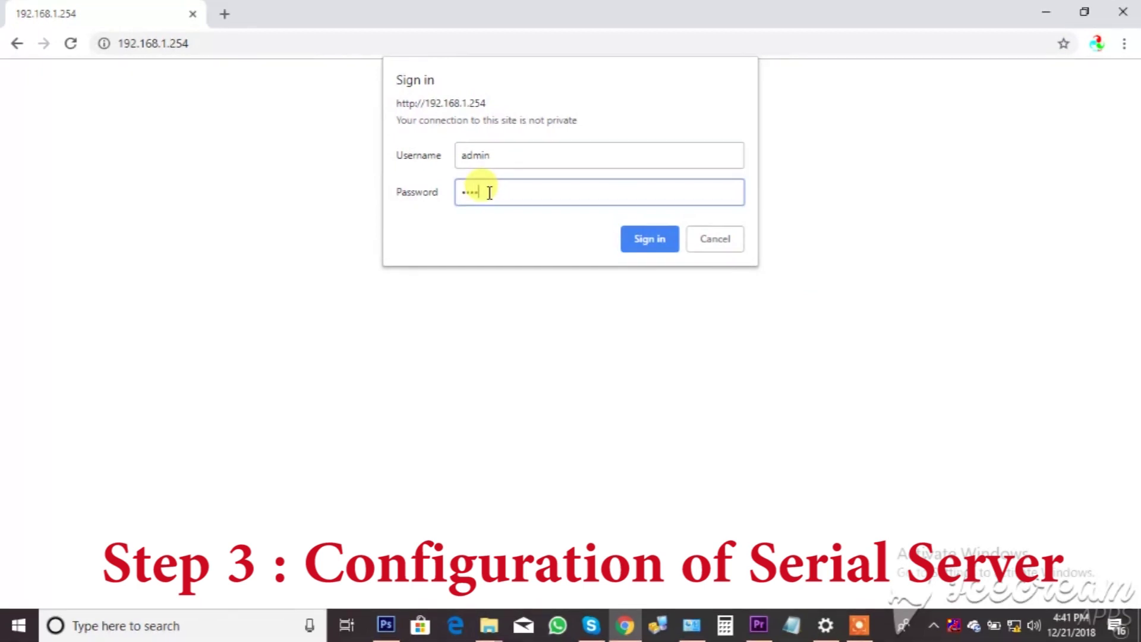
pyautogui.click(649, 239)
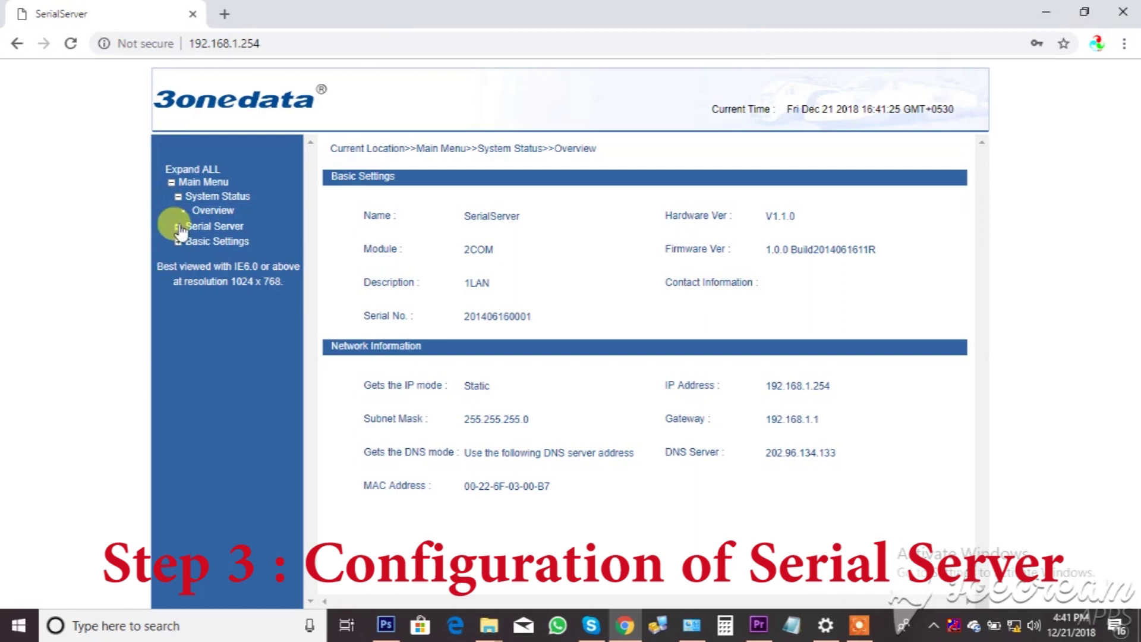
# - Expand the Serial Server and Basic Settings groups and open the COM Settings page
pyautogui.click(178, 227)
pyautogui.click(179, 287)
pyautogui.click(235, 240)
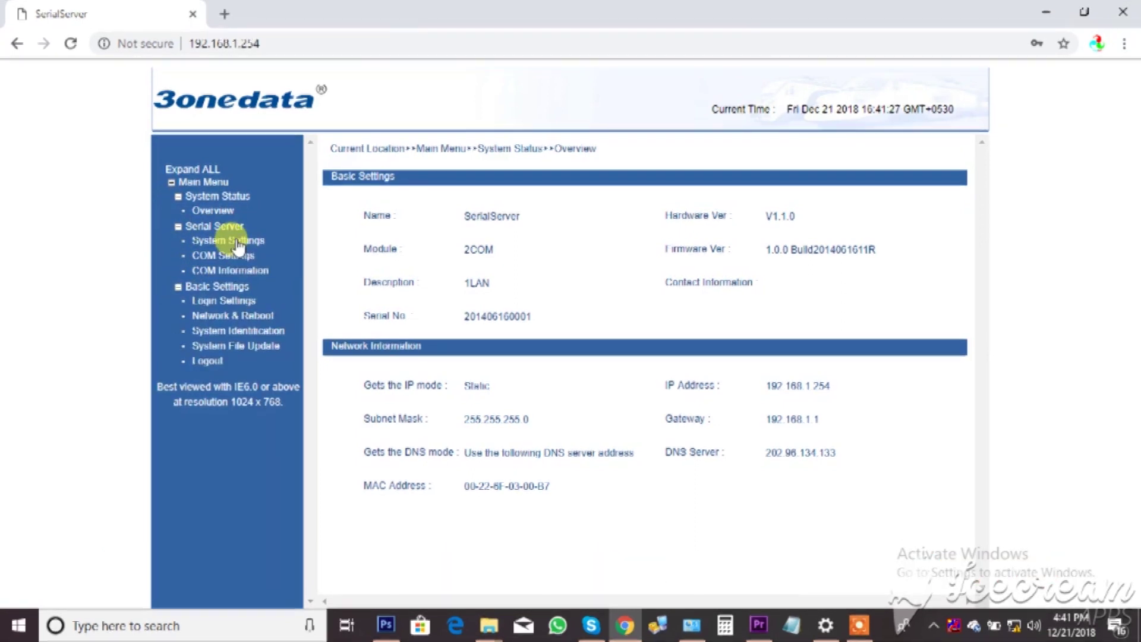
pyautogui.click(241, 260)
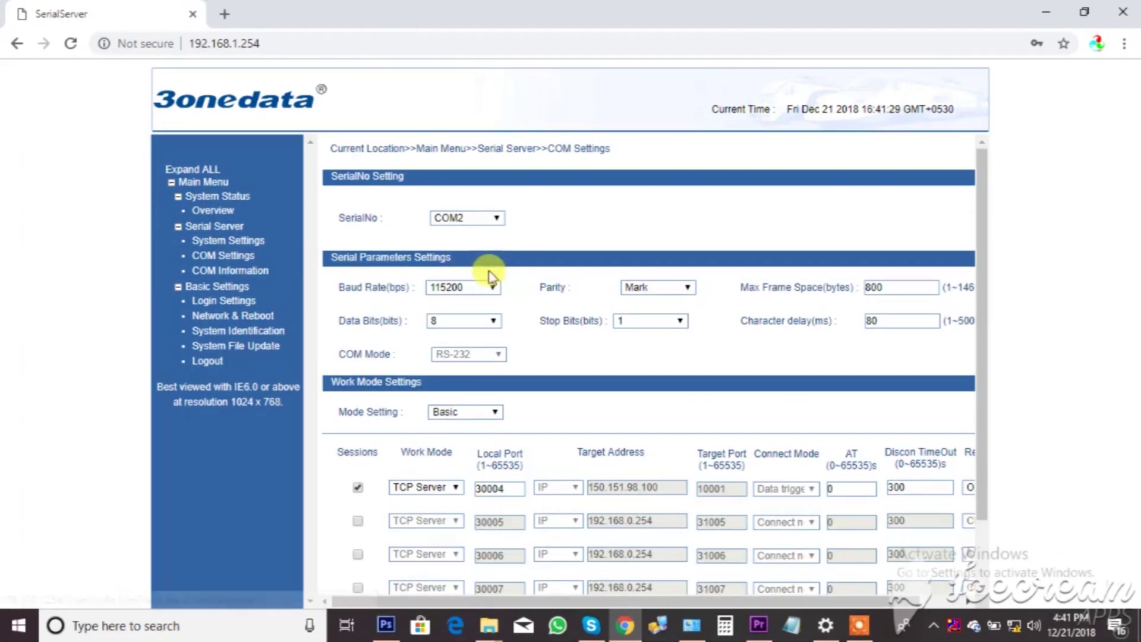
# - Configure COM1 with a baud rate of 115200 and TCP Server work mode for its first session, and apply the settings
pyautogui.click(495, 219)
pyautogui.click(489, 233)
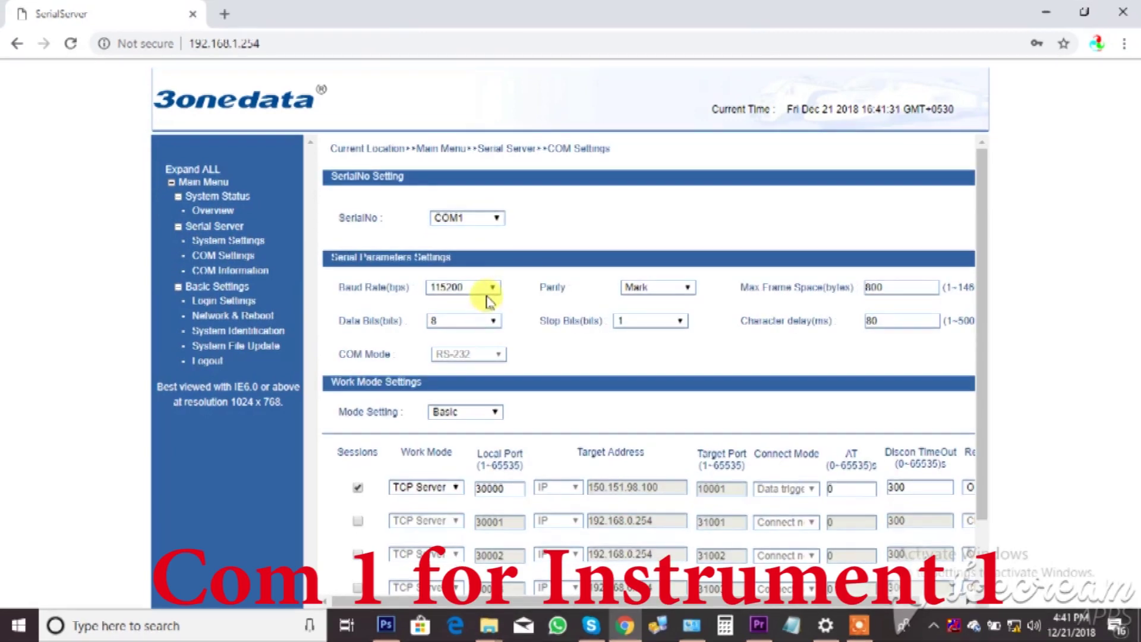
pyautogui.click(483, 287)
pyautogui.click(470, 416)
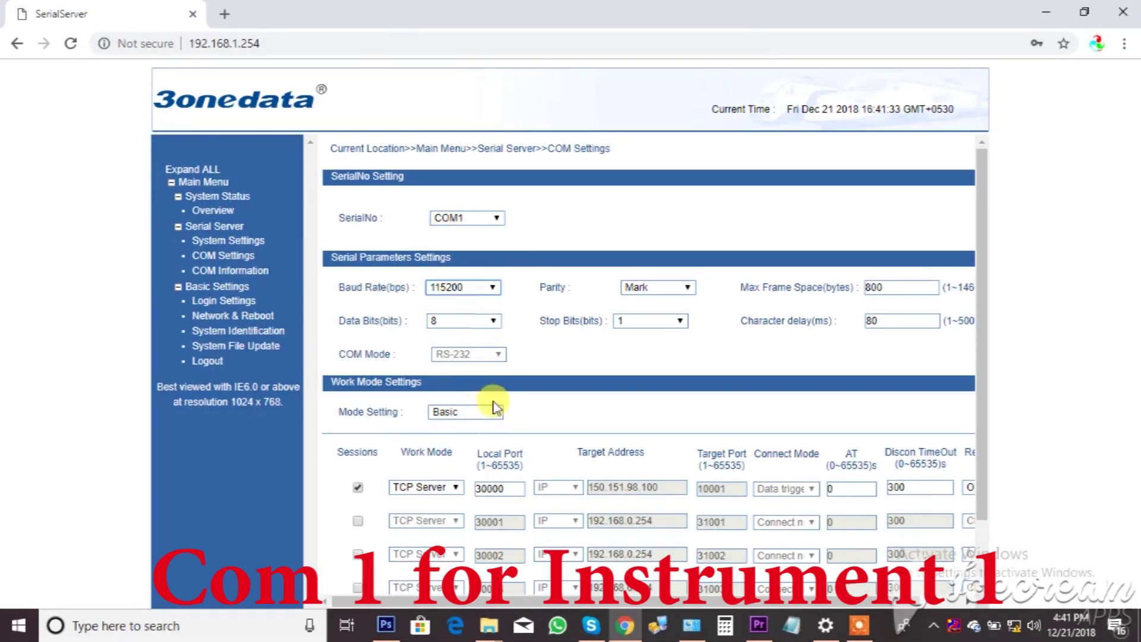
pyautogui.click(451, 488)
pyautogui.click(452, 513)
pyautogui.scroll(-3, 590, 498)
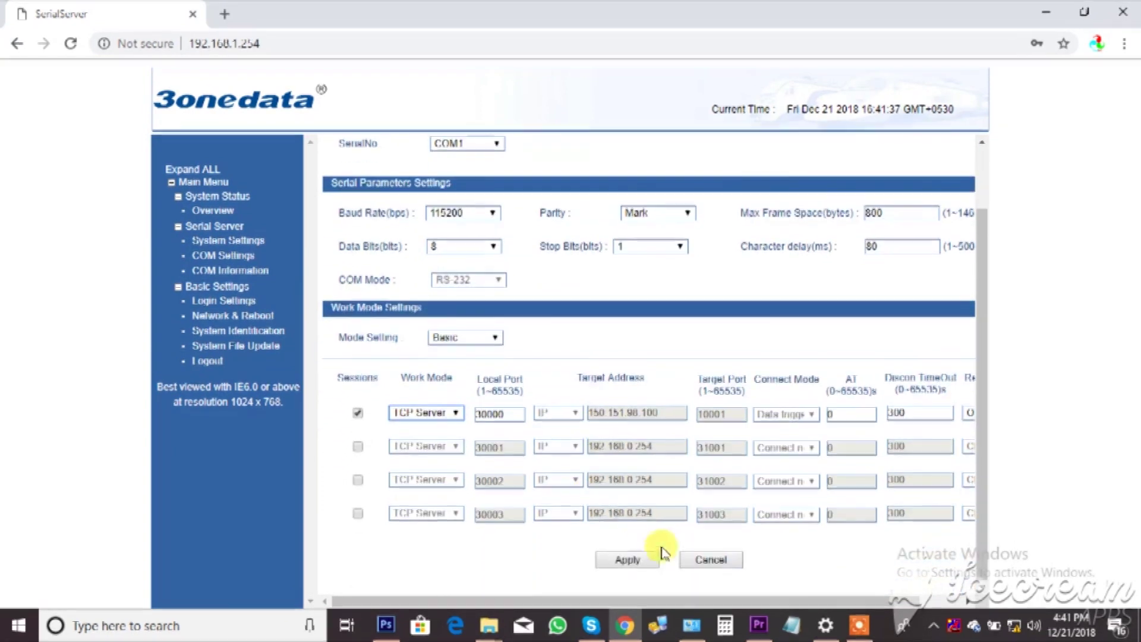
pyautogui.click(627, 559)
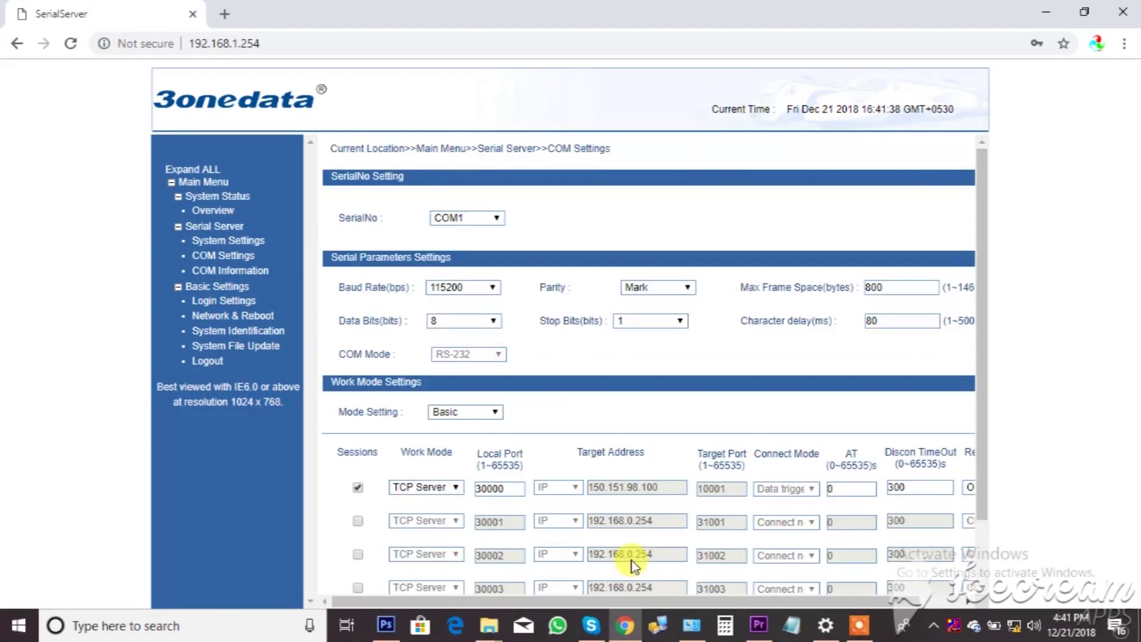
# - Configure COM2 with a baud rate of 115200 and TCP Server work mode for its first session, and apply the settings
pyautogui.click(494, 218)
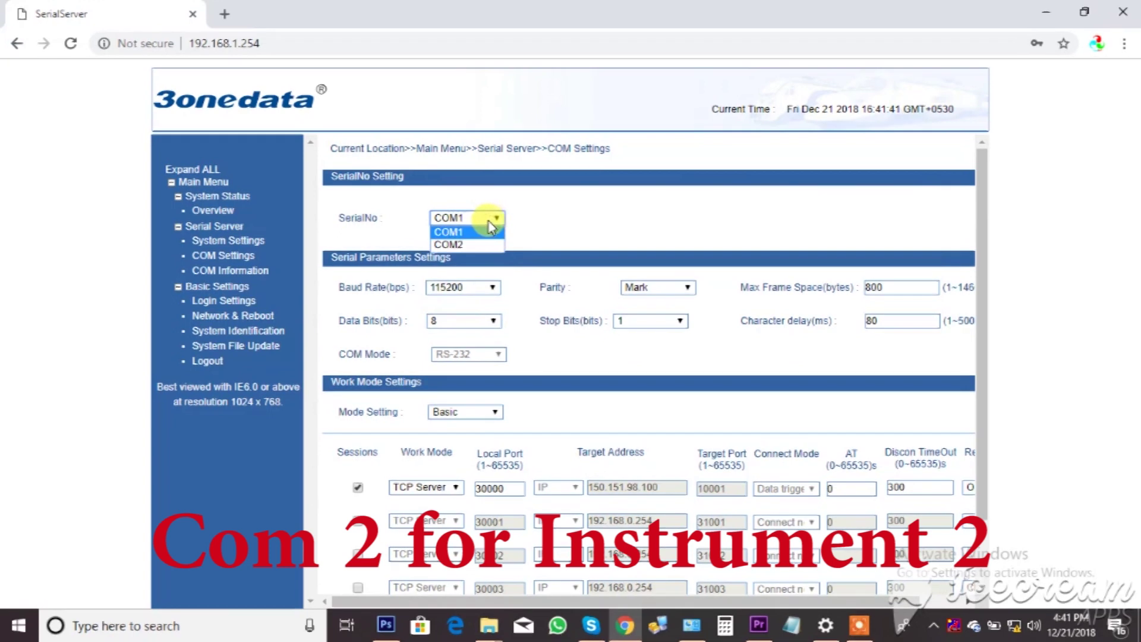
pyautogui.click(467, 245)
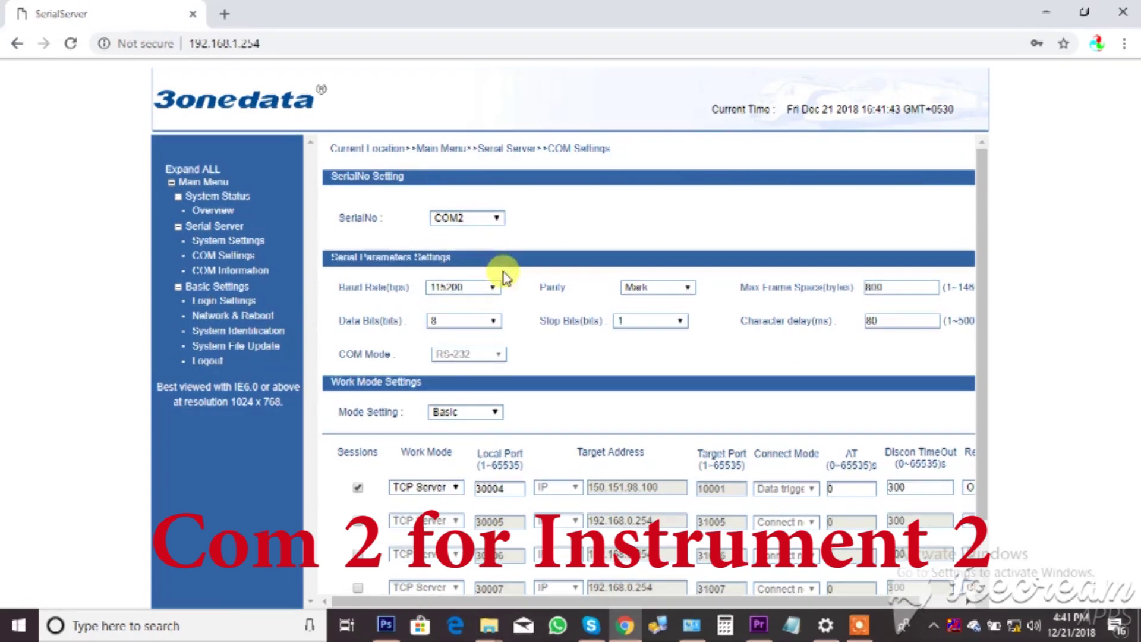
pyautogui.click(492, 287)
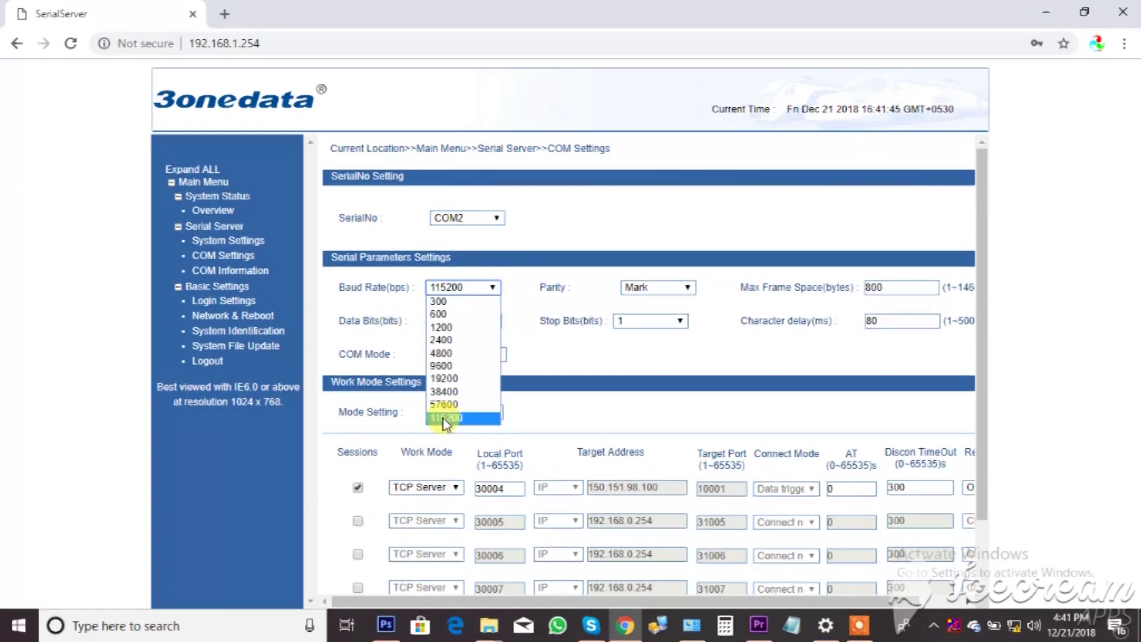
pyautogui.click(475, 416)
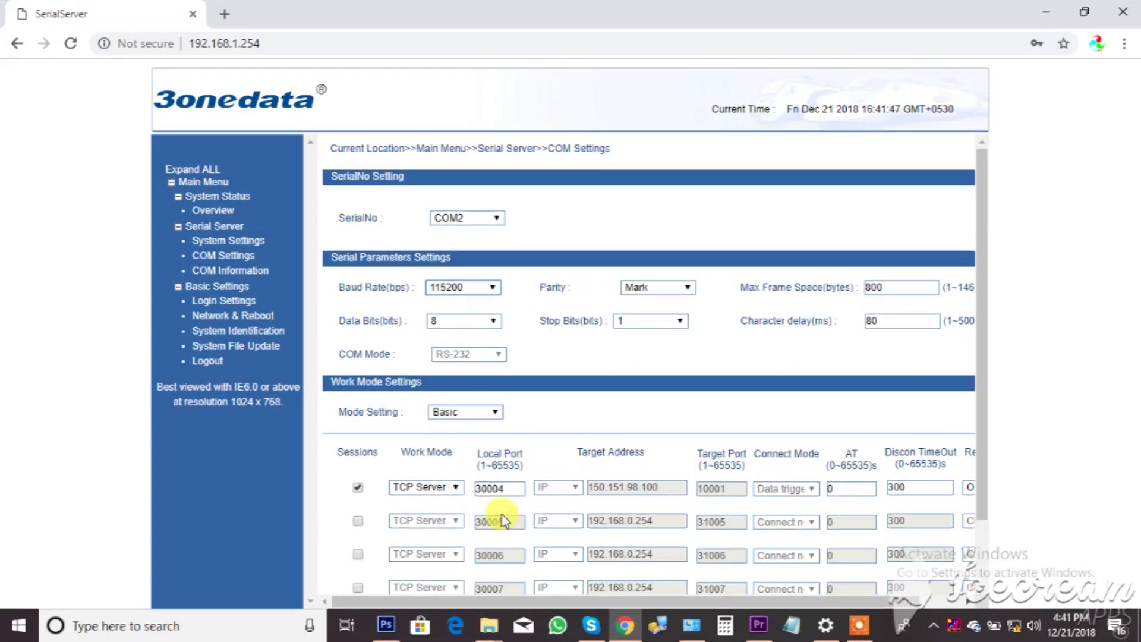
pyautogui.click(455, 488)
pyautogui.click(461, 514)
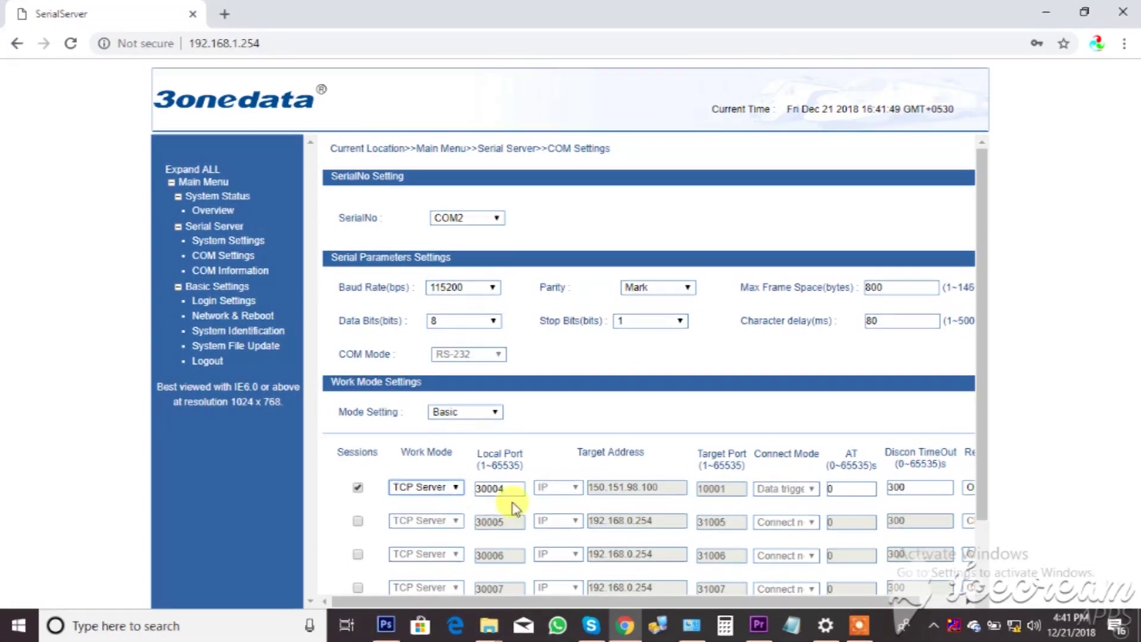
pyautogui.scroll(-1, 532, 496)
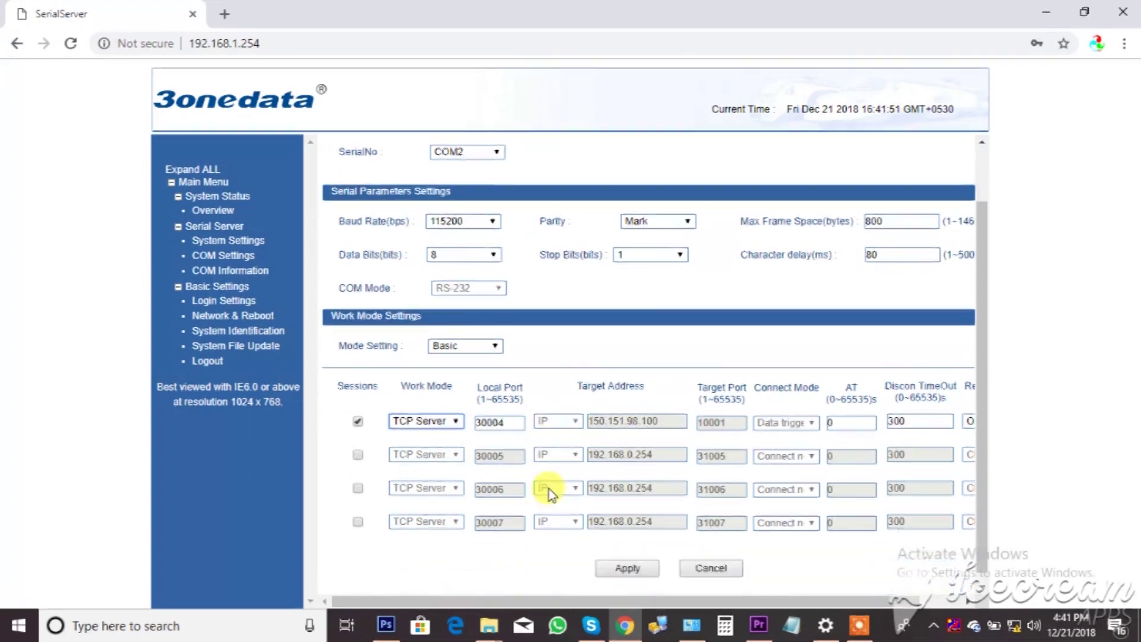
pyautogui.click(627, 560)
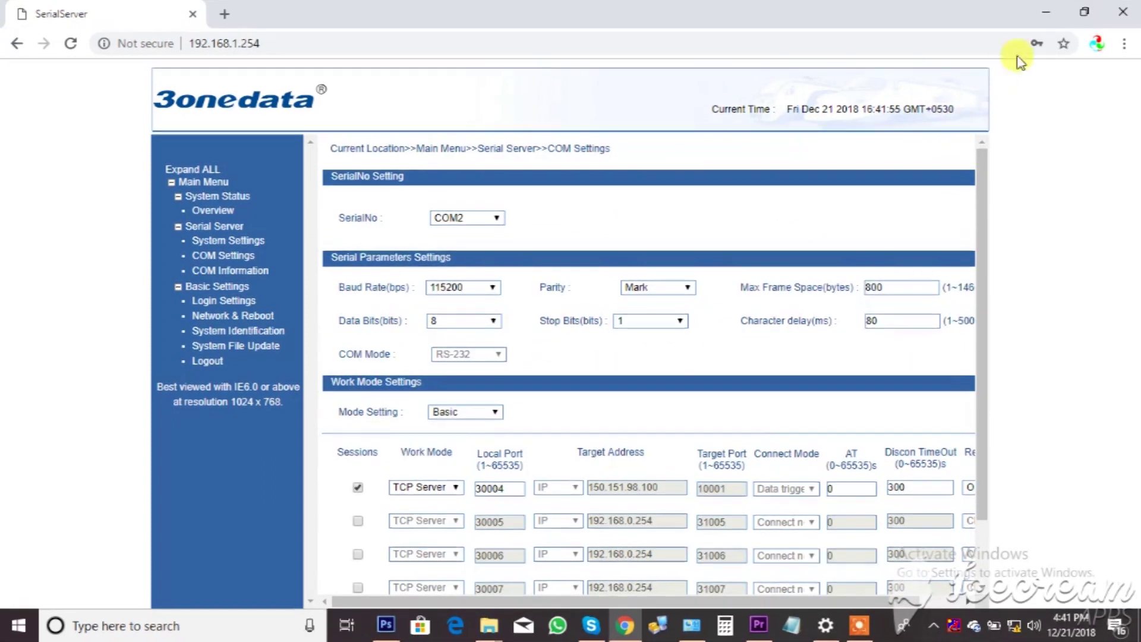
# - Switch to VSP Manager and remove the device 192.168.1.254 from the searched devices
pyautogui.click(1048, 13)
pyautogui.click(861, 624)
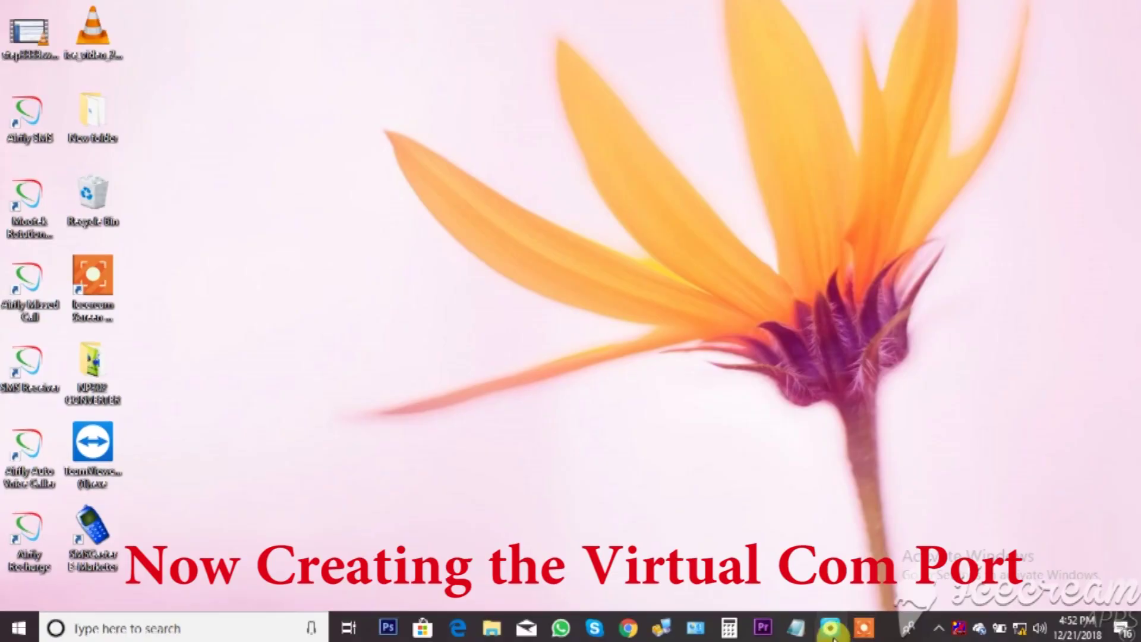
pyautogui.click(831, 632)
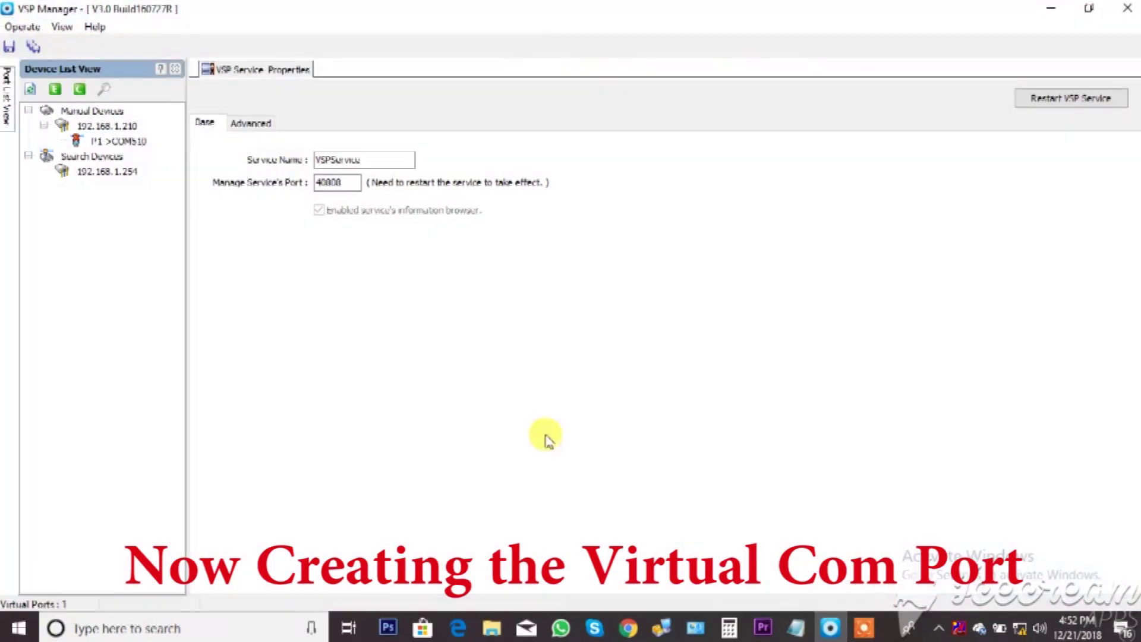
pyautogui.rightClick(99, 180)
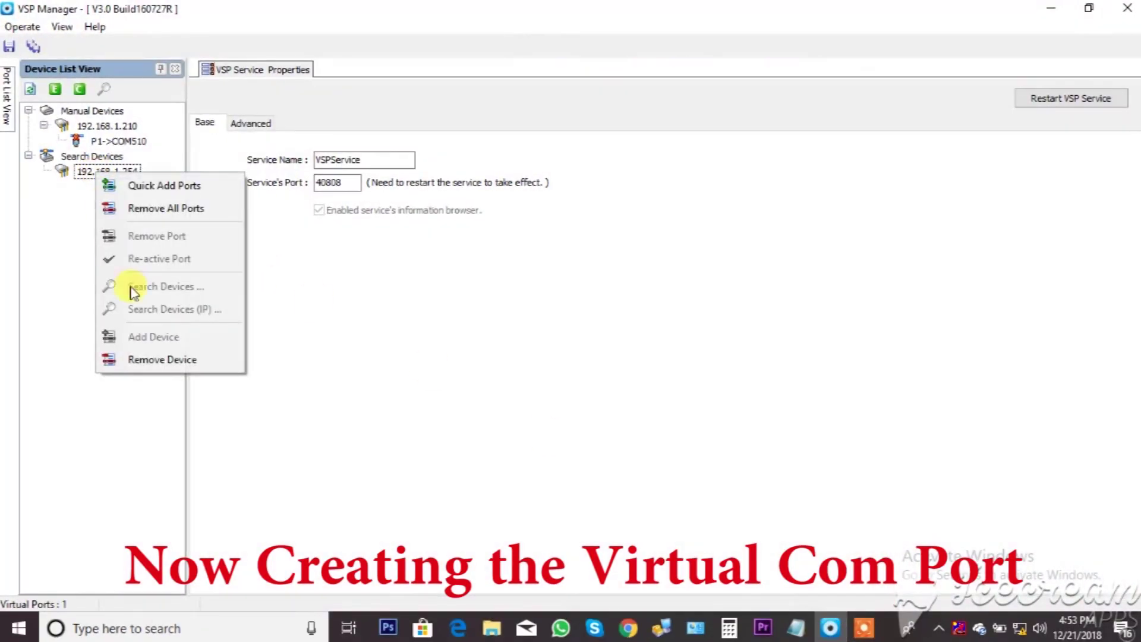
pyautogui.click(156, 360)
pyautogui.click(624, 339)
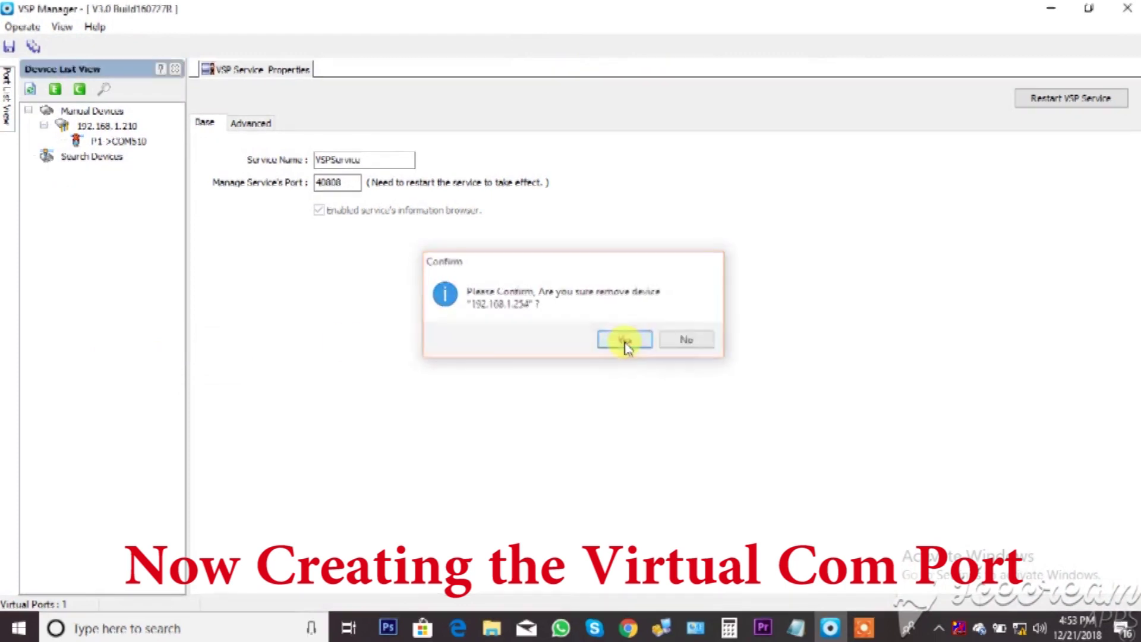
# - Search for devices and quick-add one virtual port, COM5, to the device 192.168.1.254
pyautogui.rightClick(86, 160)
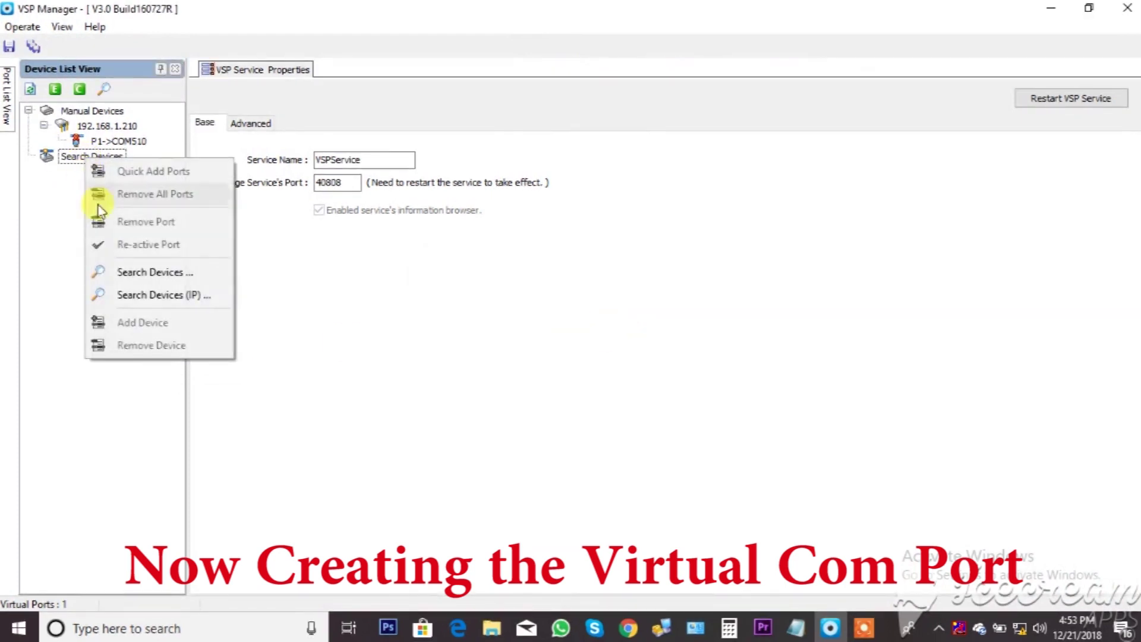
pyautogui.click(135, 272)
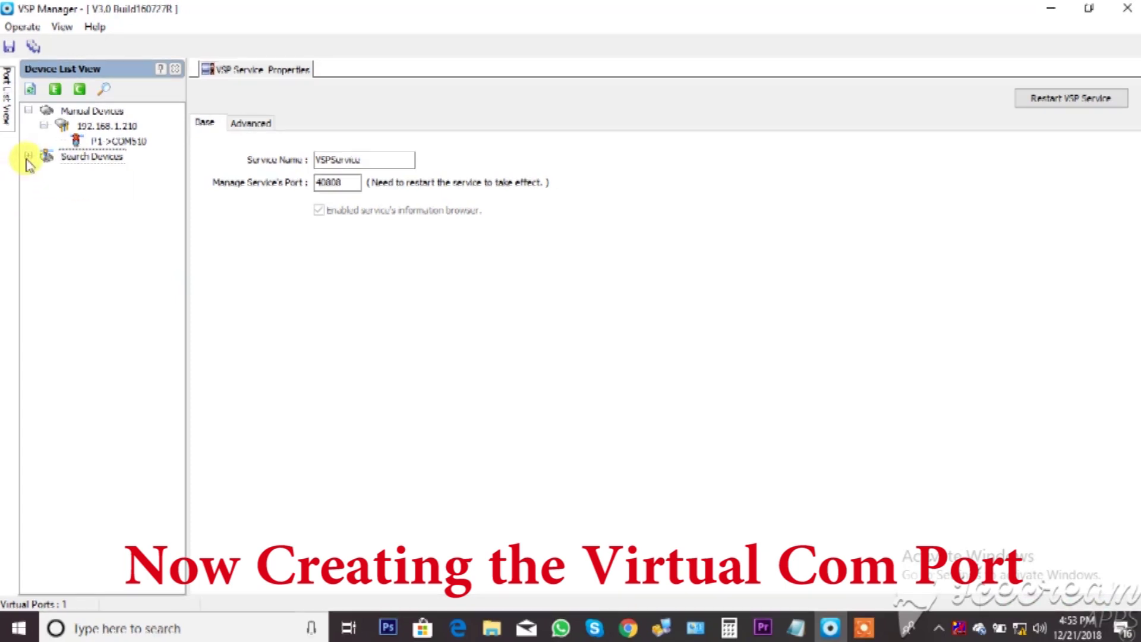
pyautogui.rightClick(88, 173)
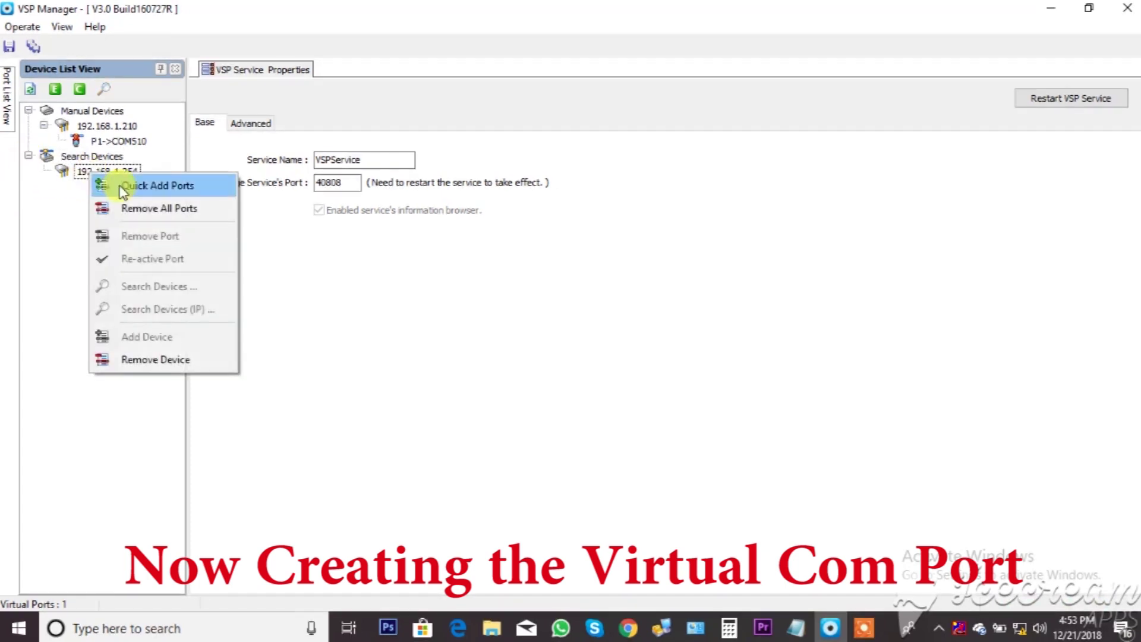
pyautogui.click(116, 183)
pyautogui.click(637, 246)
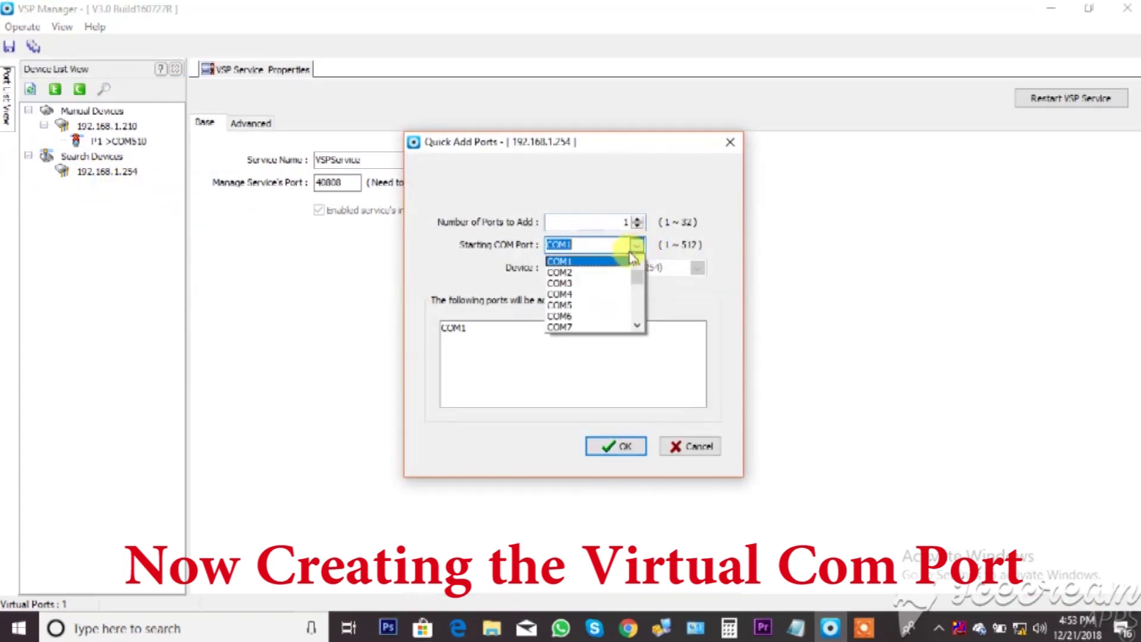
pyautogui.click(597, 307)
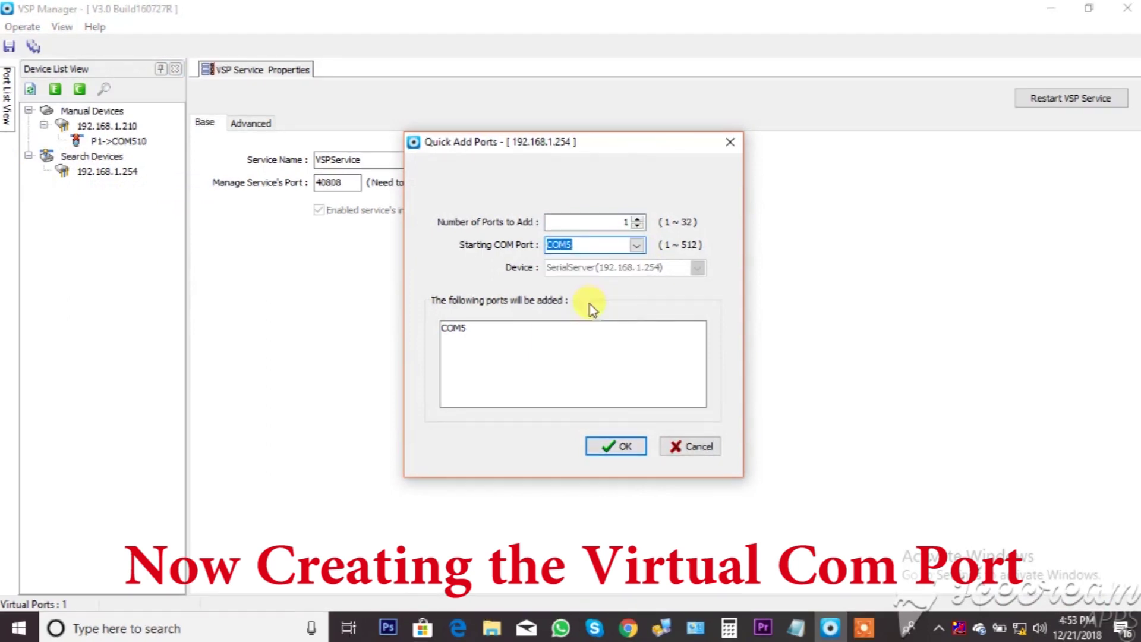
pyautogui.click(617, 446)
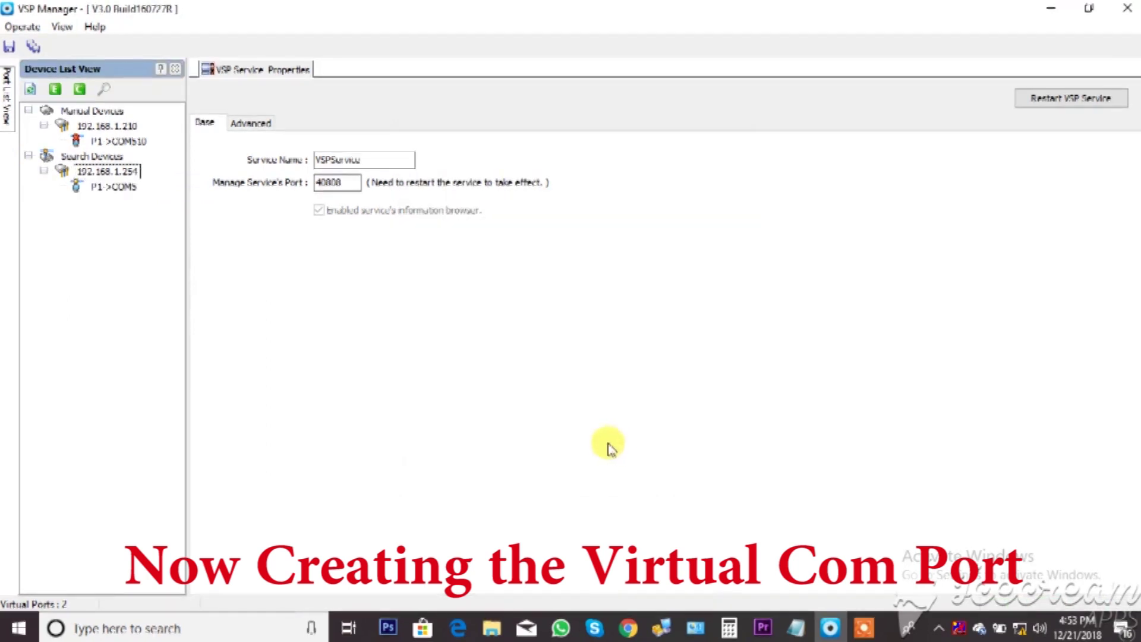
# - Open the COM5 port's properties and set its baud rate to 115200
pyautogui.doubleClick(121, 189)
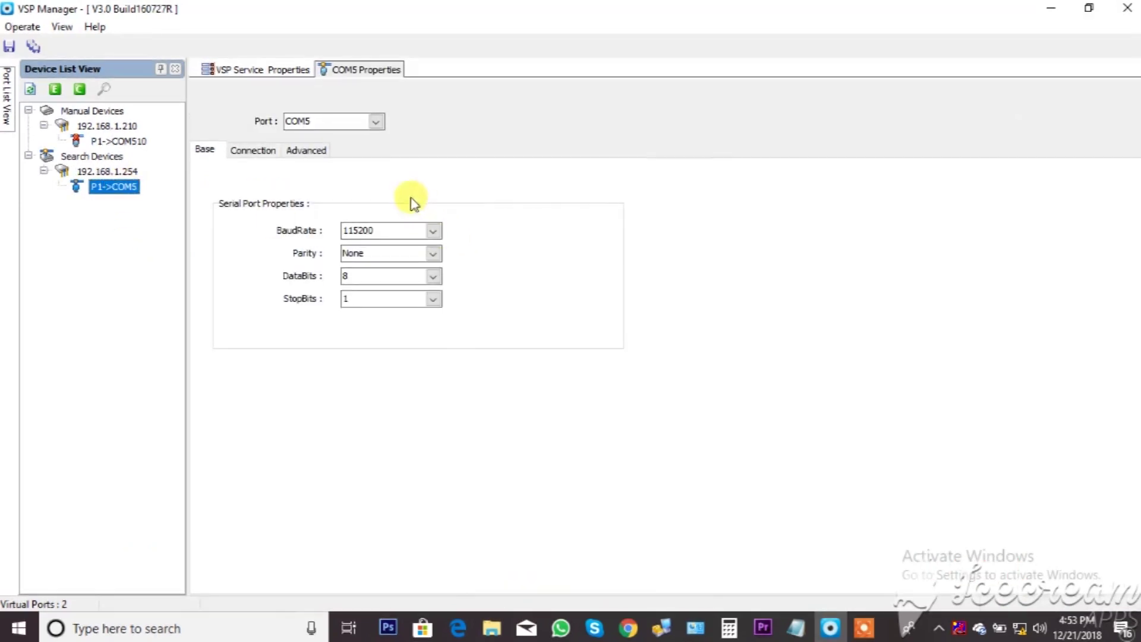
pyautogui.click(433, 232)
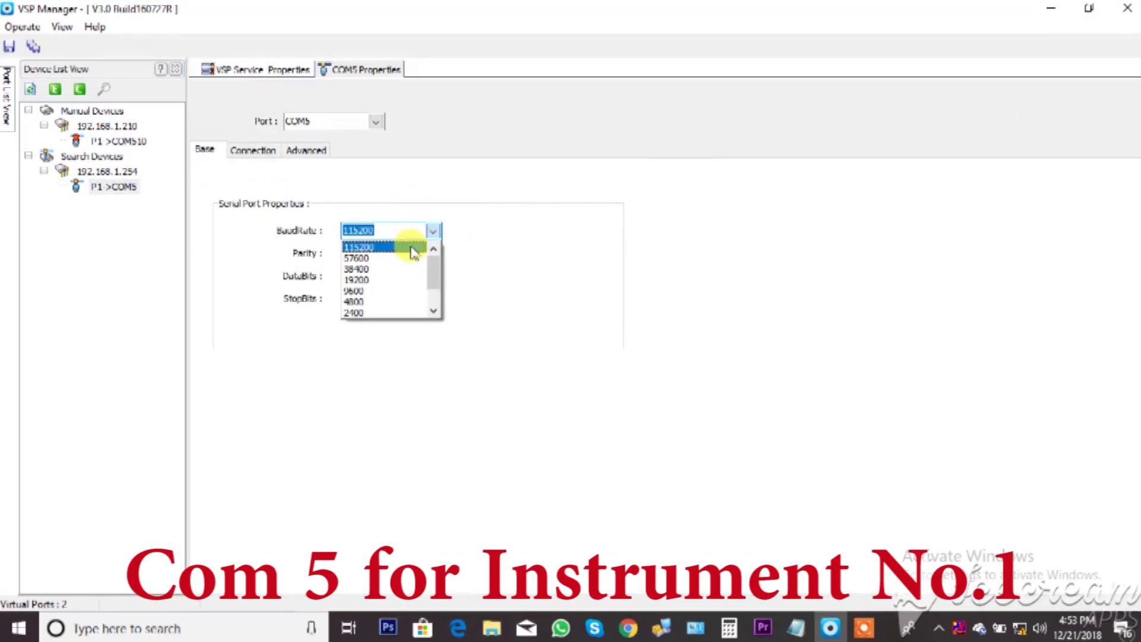
pyautogui.click(413, 248)
# - Review the connection and advanced properties of the COM5 port
pyautogui.click(256, 151)
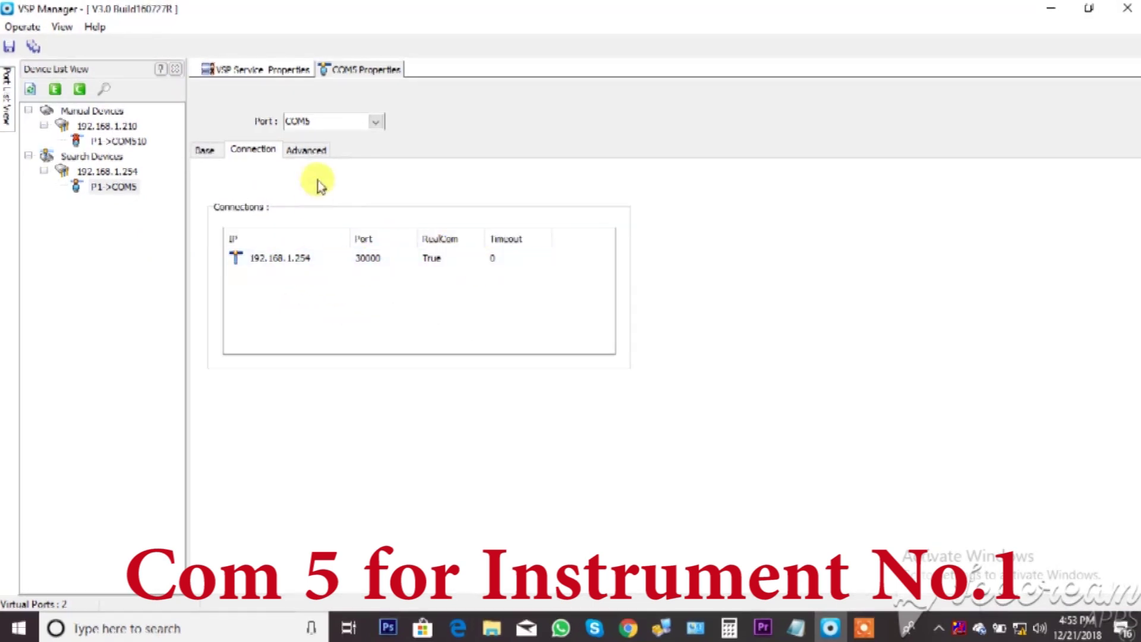
pyautogui.click(321, 151)
pyautogui.press('Tab')
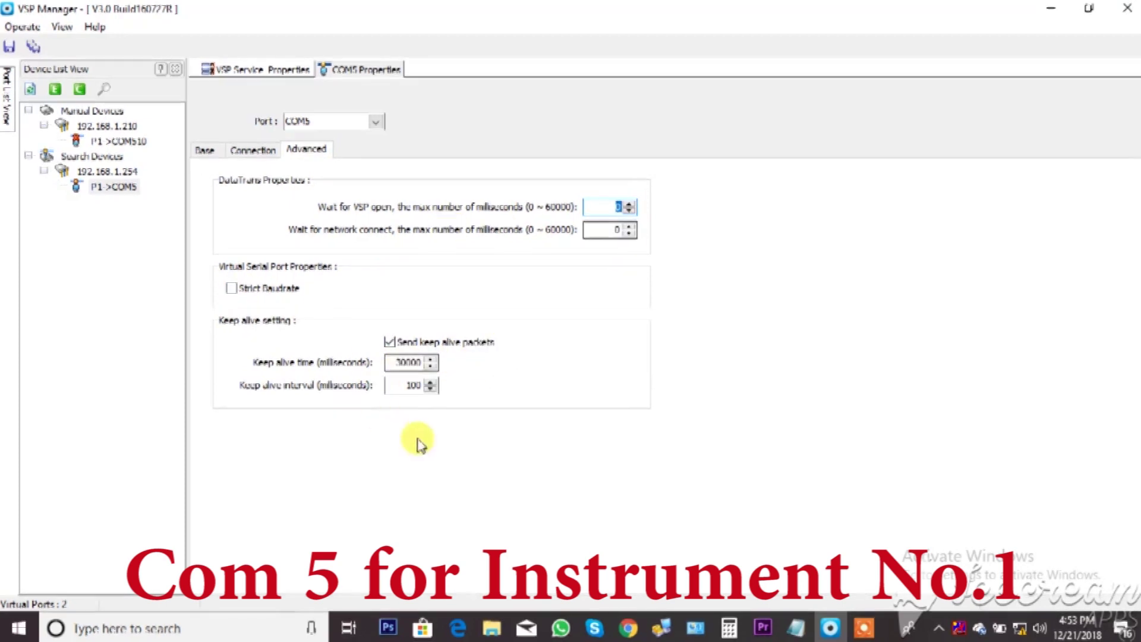
pyautogui.click(95, 172)
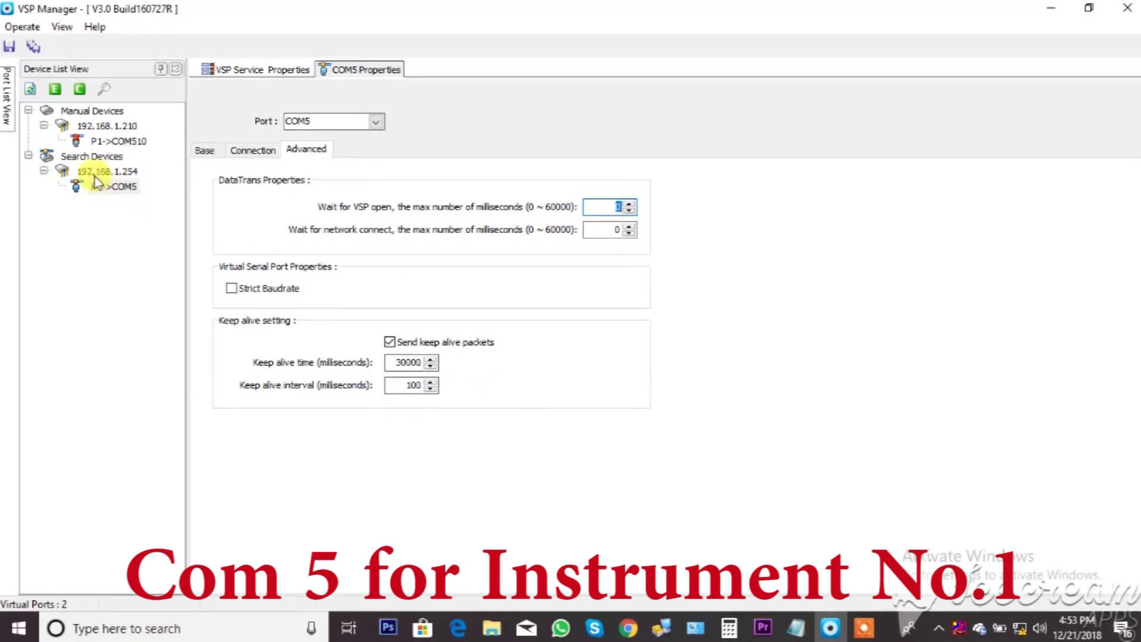
pyautogui.click(110, 186)
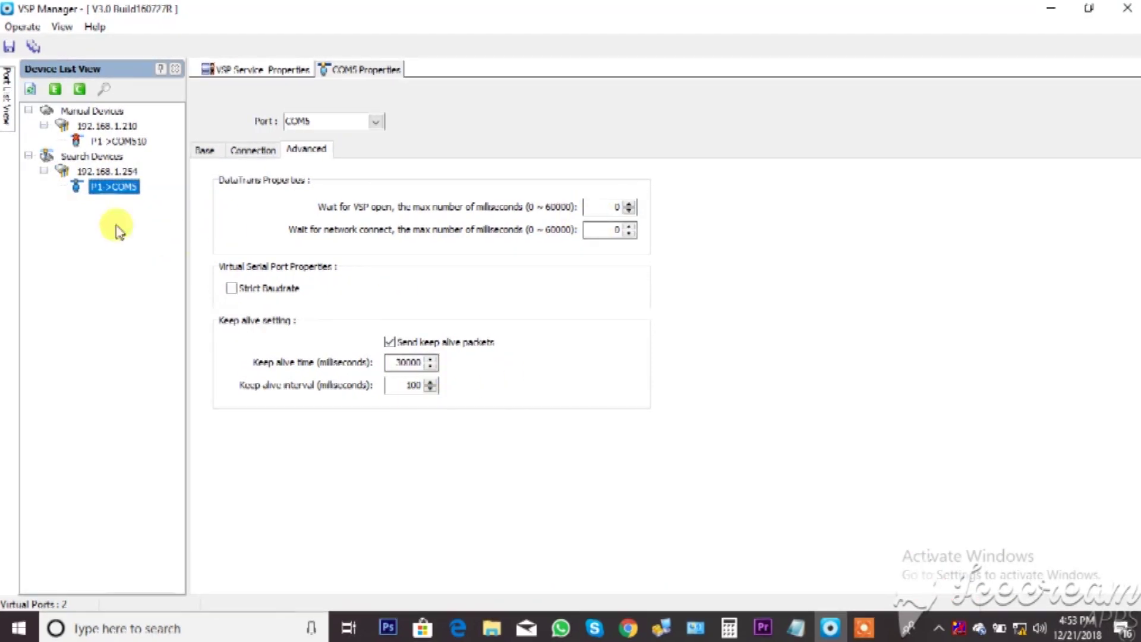
# - Quick-add one virtual port, COM6, to the searched device 192.168.1.254 for the second instrument
pyautogui.doubleClick(83, 171)
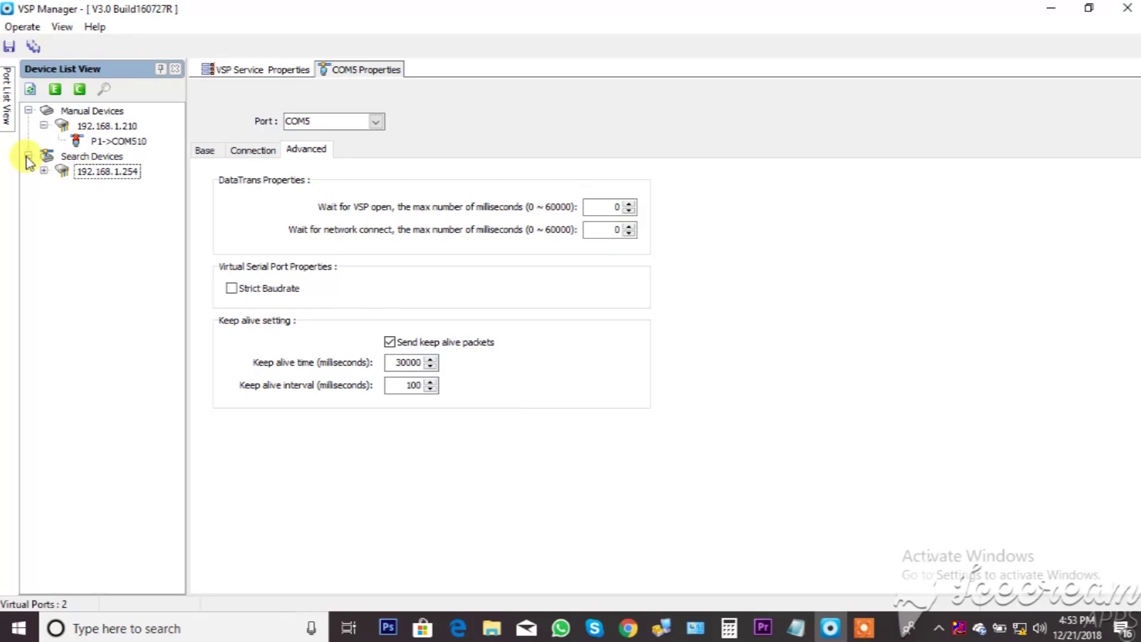
pyautogui.rightClick(118, 173)
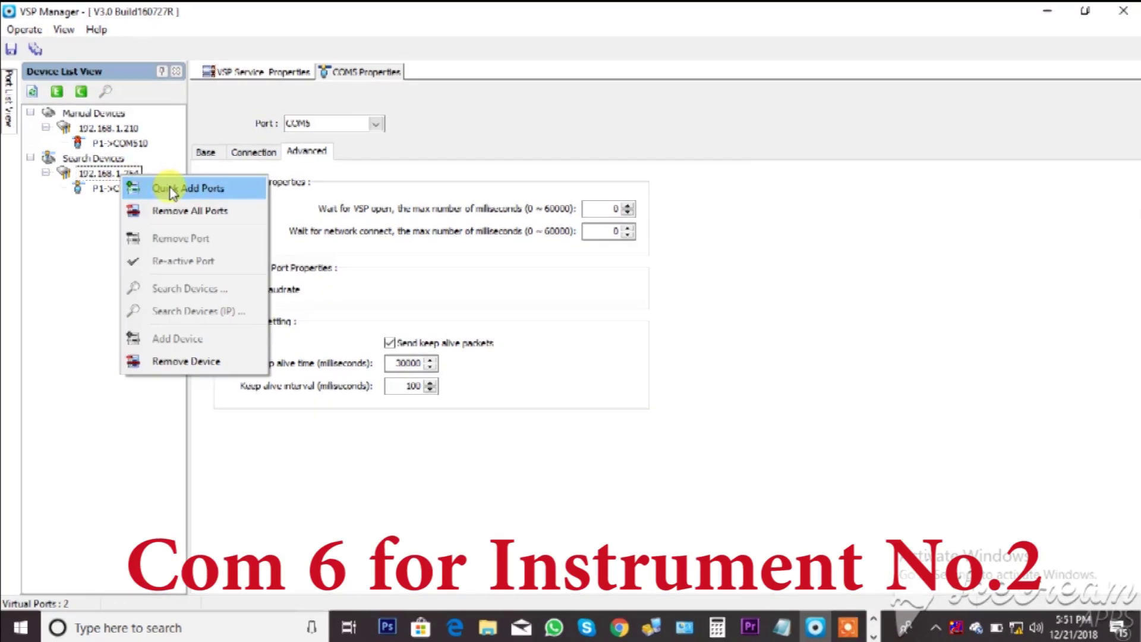
pyautogui.click(171, 189)
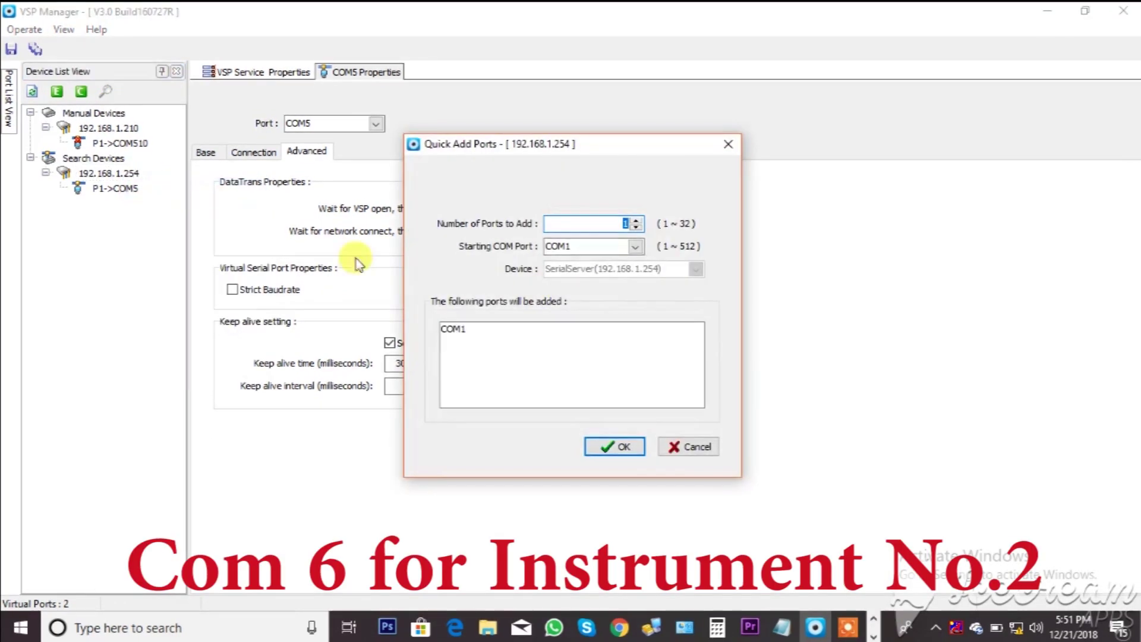
pyautogui.click(632, 250)
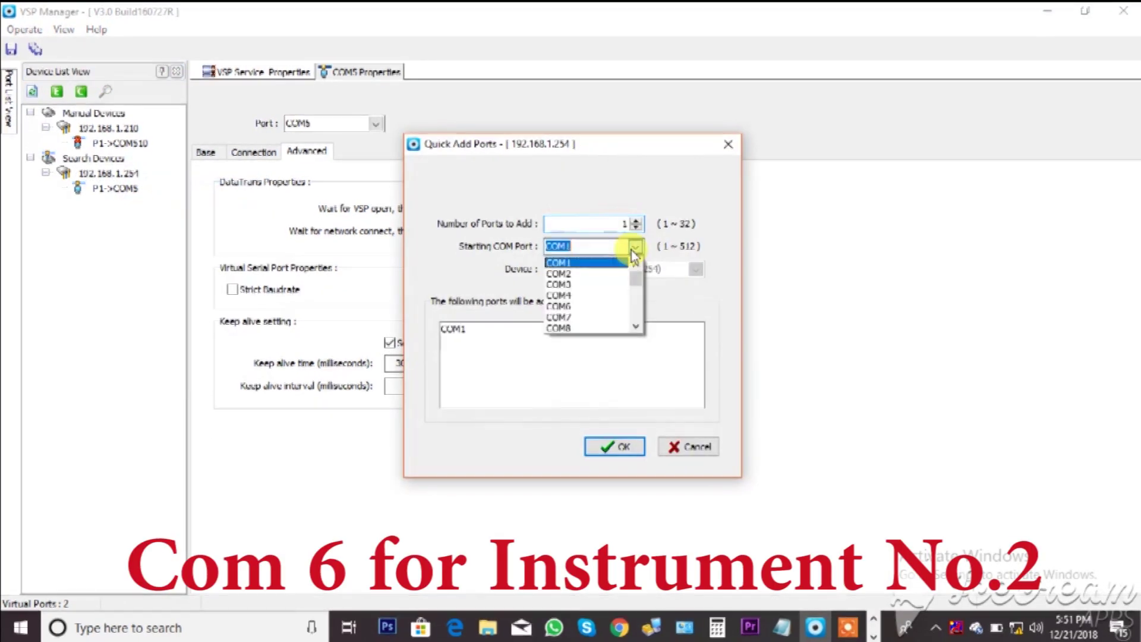
pyautogui.click(575, 307)
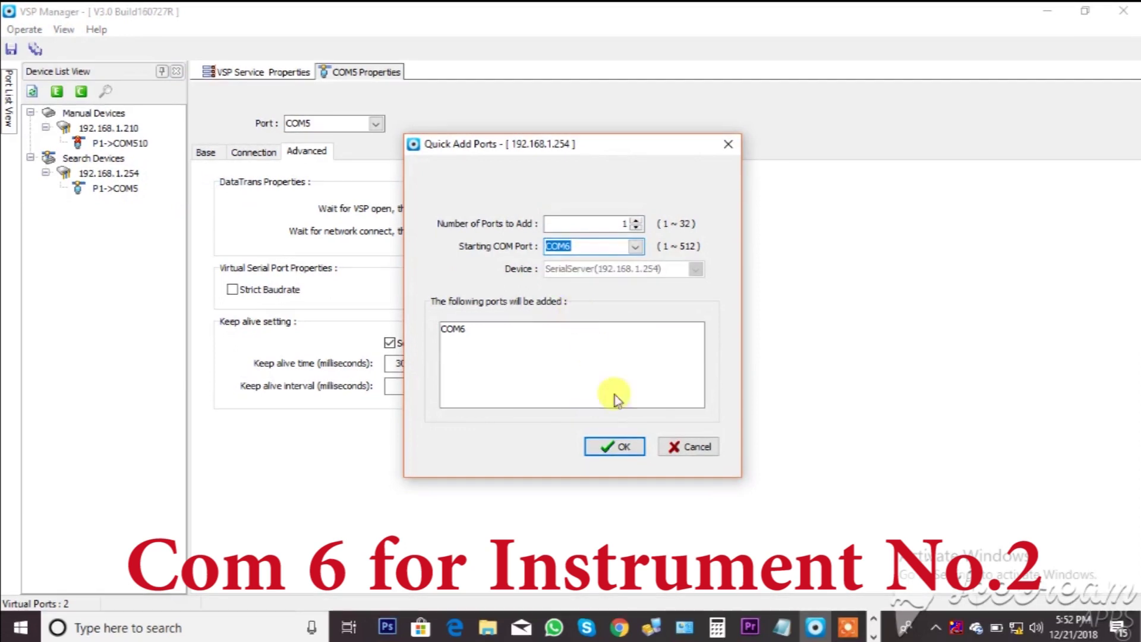
pyautogui.click(617, 448)
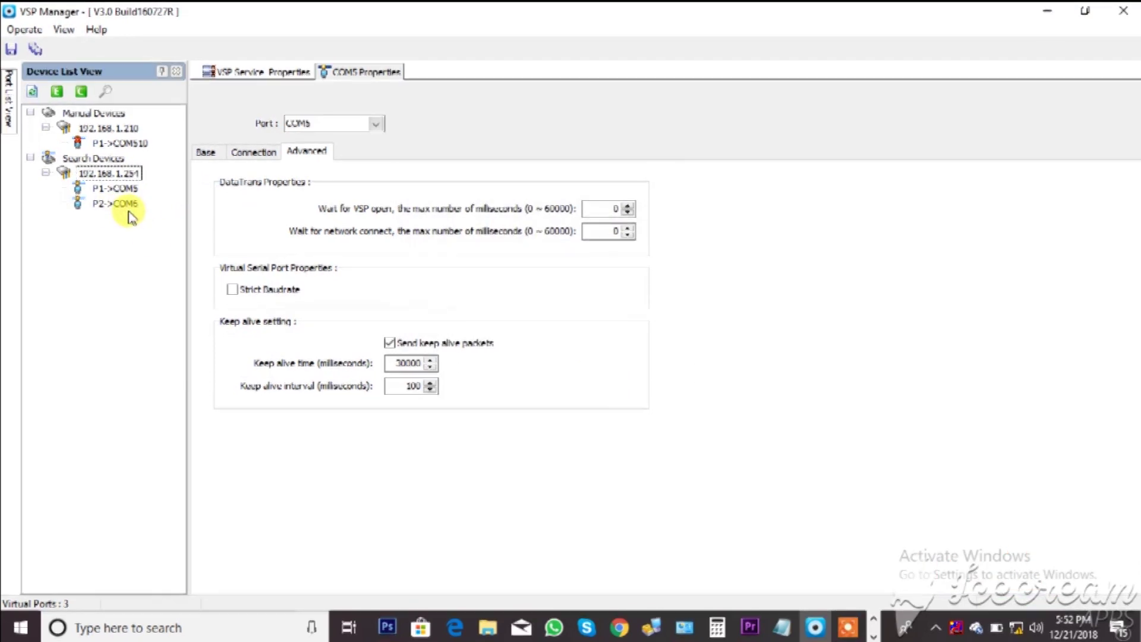
# - Open the COM6 port's properties and review its base, connection and advanced settings
pyautogui.click(45, 173)
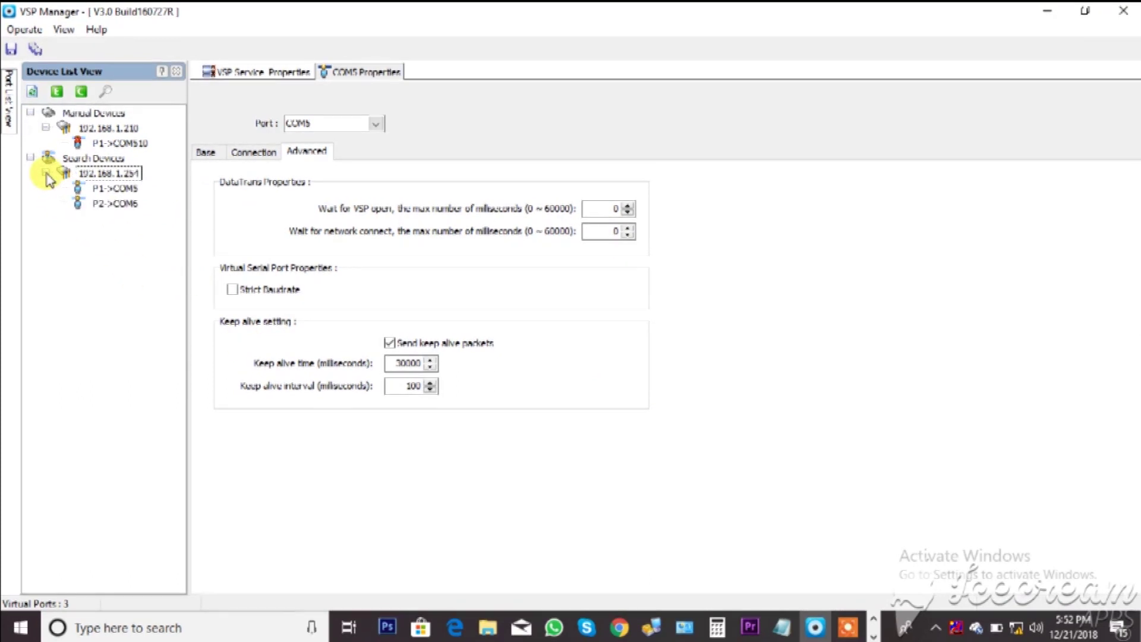
pyautogui.click(132, 204)
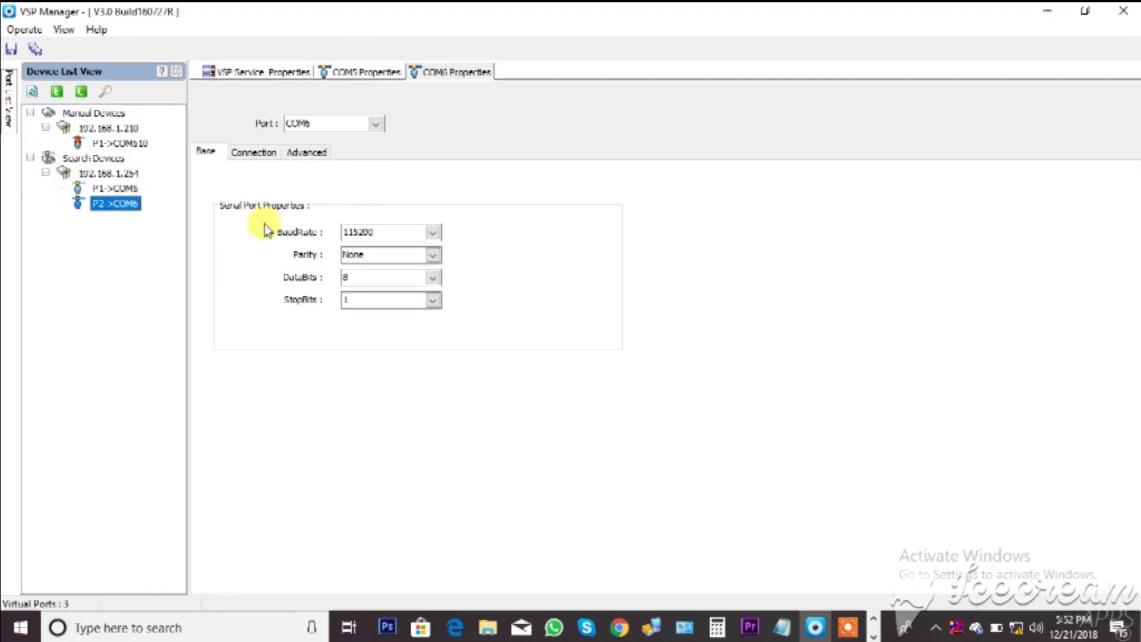
pyautogui.click(255, 153)
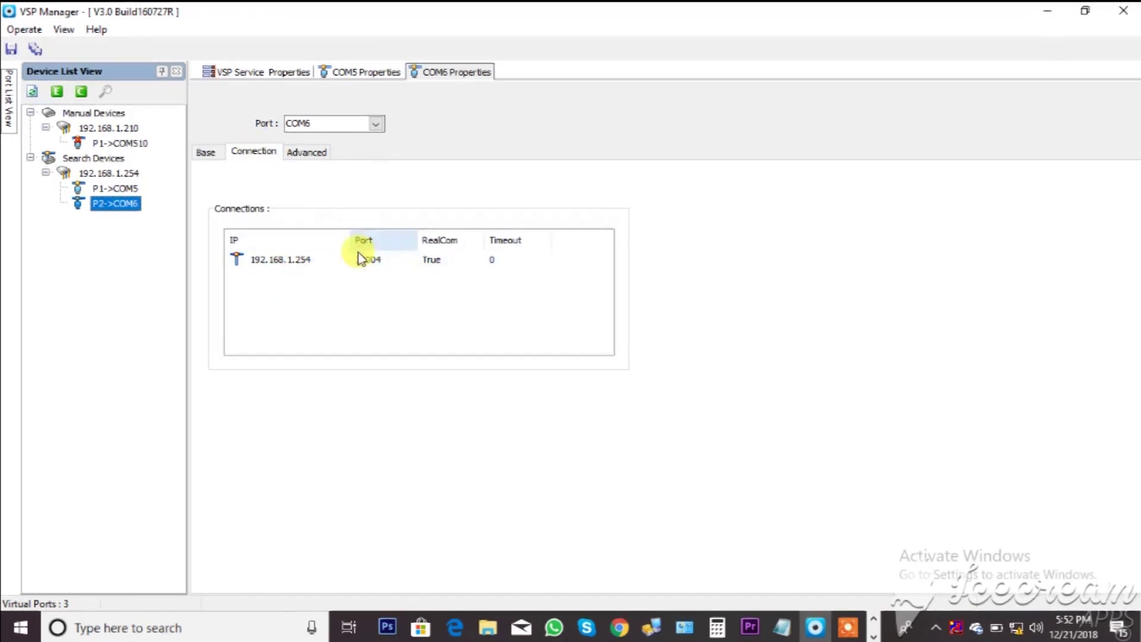
pyautogui.click(295, 156)
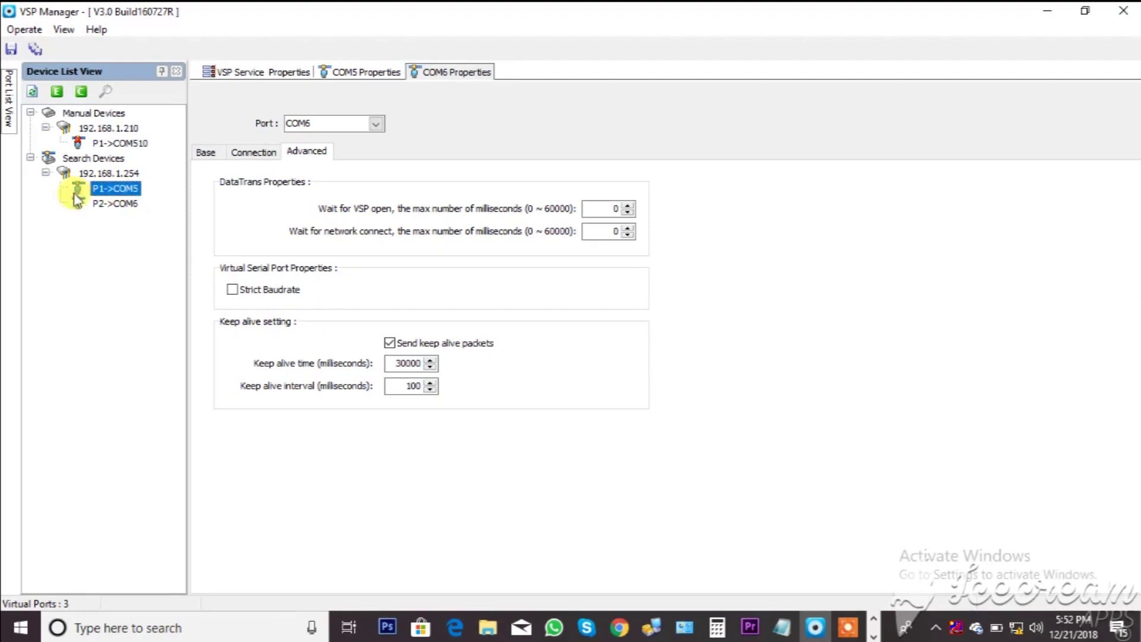
pyautogui.click(45, 173)
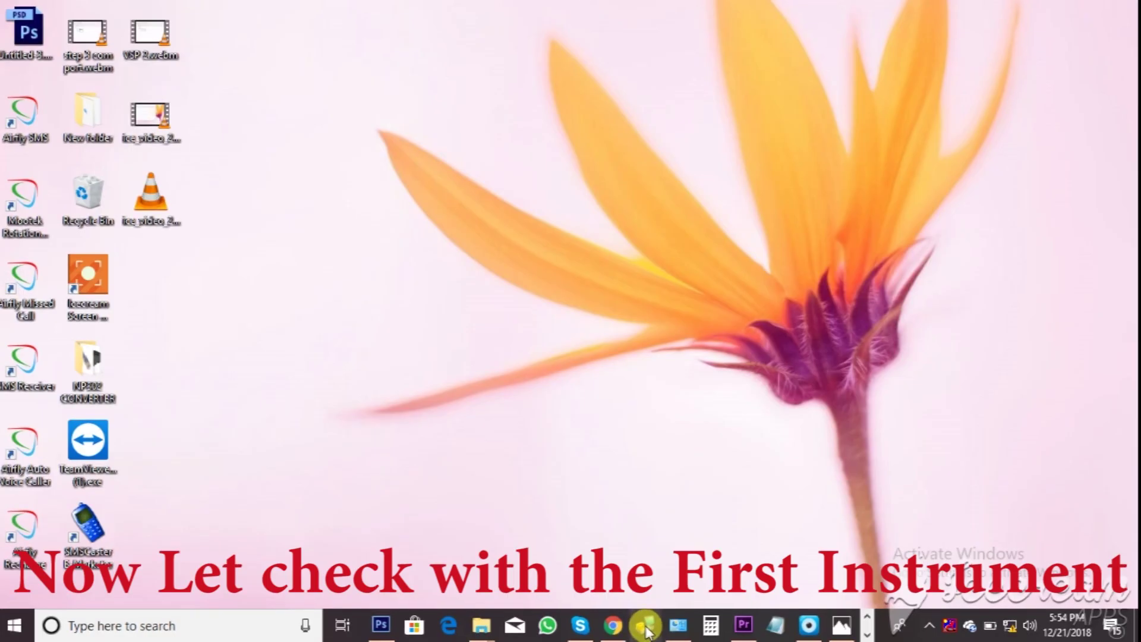
# - Switch to HyperTerminal and create a connection named COM 5 that connects using COM5
pyautogui.click(647, 626)
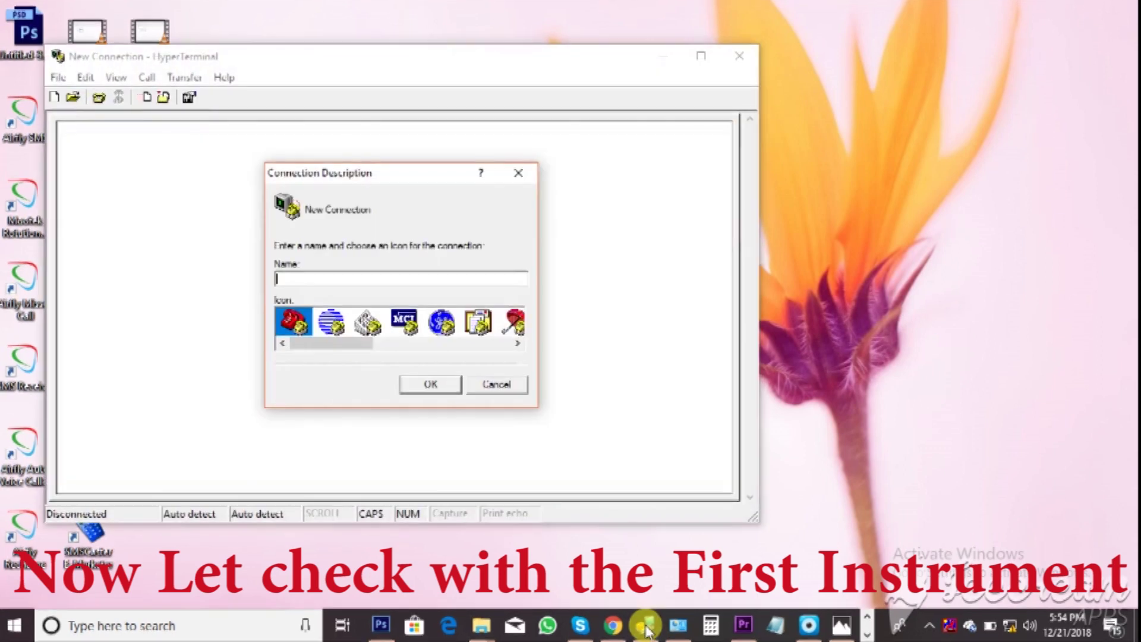
pyautogui.moveTo(647, 627)
pyautogui.write('COM 5')
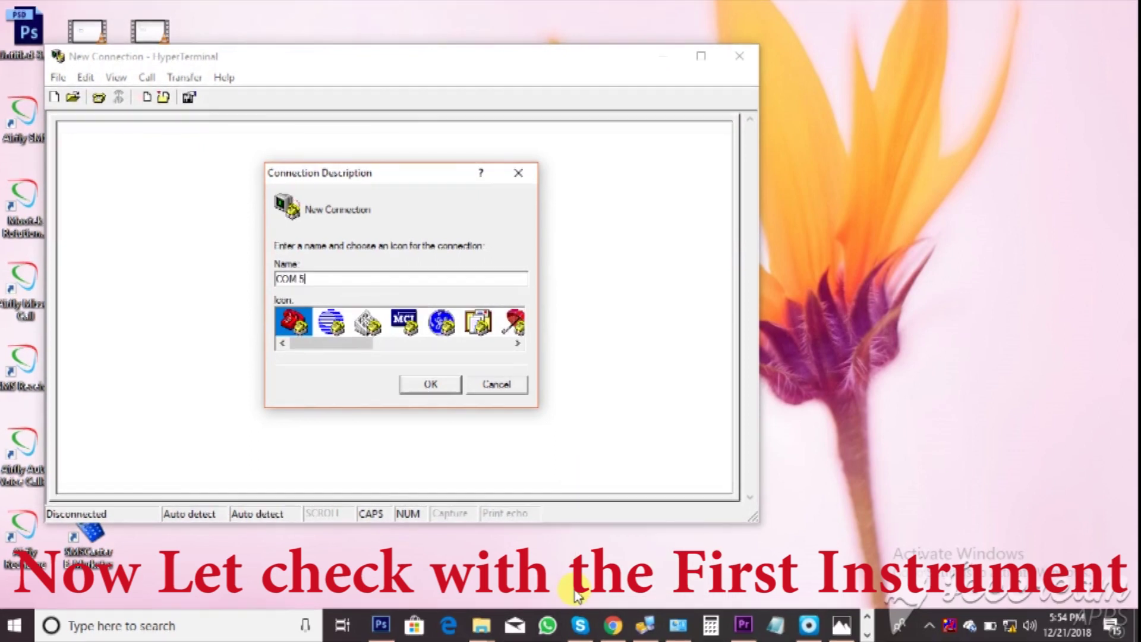
pyautogui.click(427, 385)
pyautogui.click(505, 350)
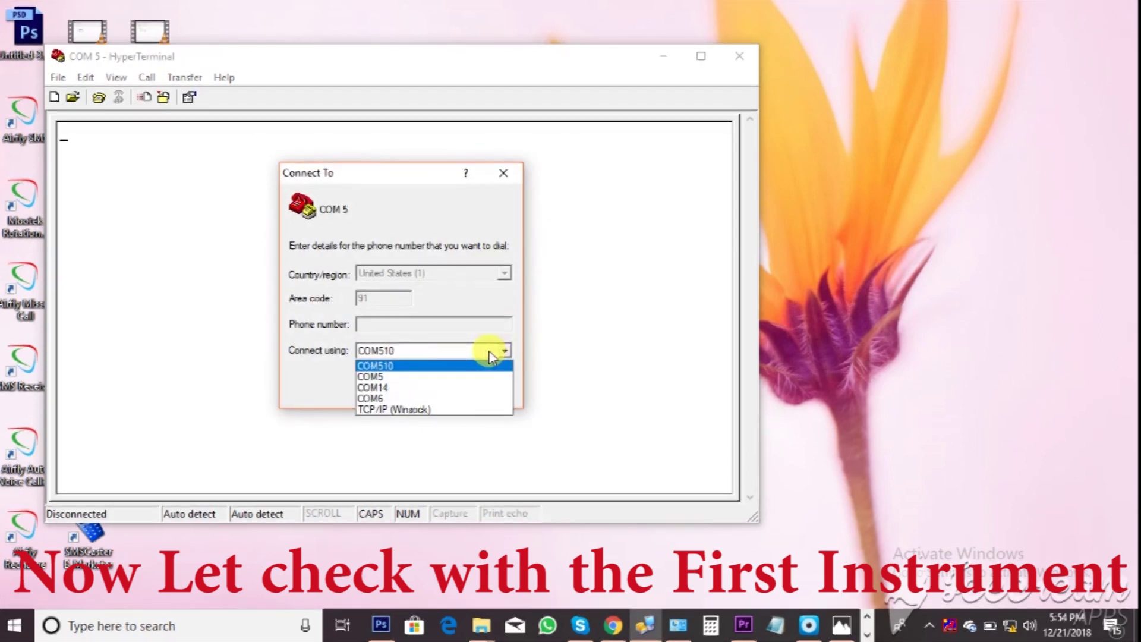
pyautogui.click(419, 376)
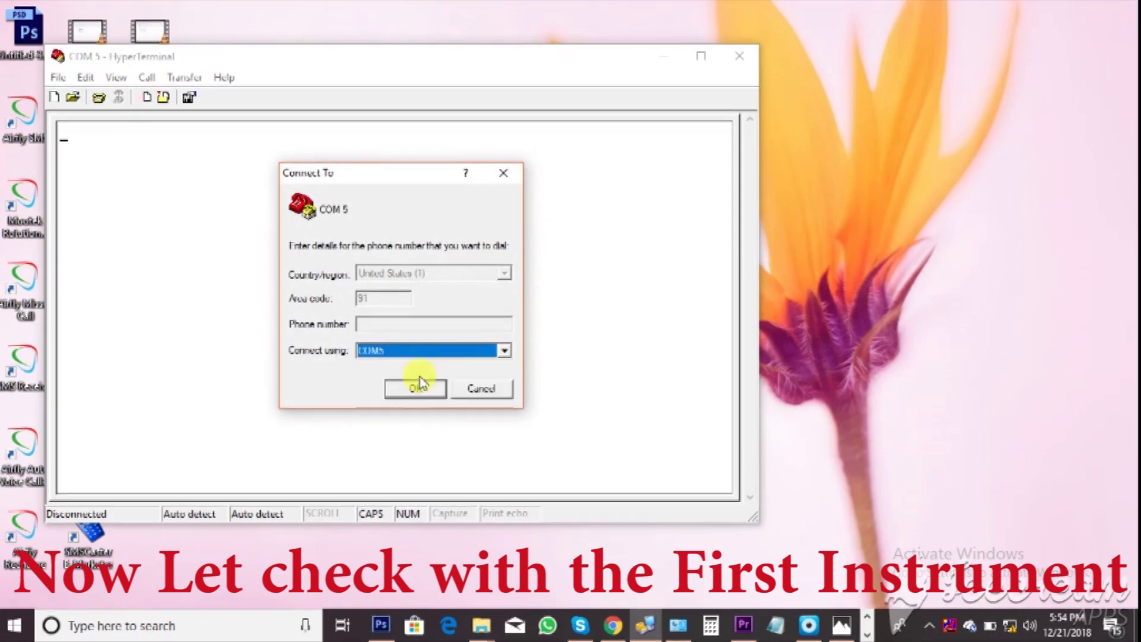
pyautogui.click(416, 389)
# - Restore the default COM5 port settings, set 115200 bits per second and open the connection
pyautogui.click(286, 334)
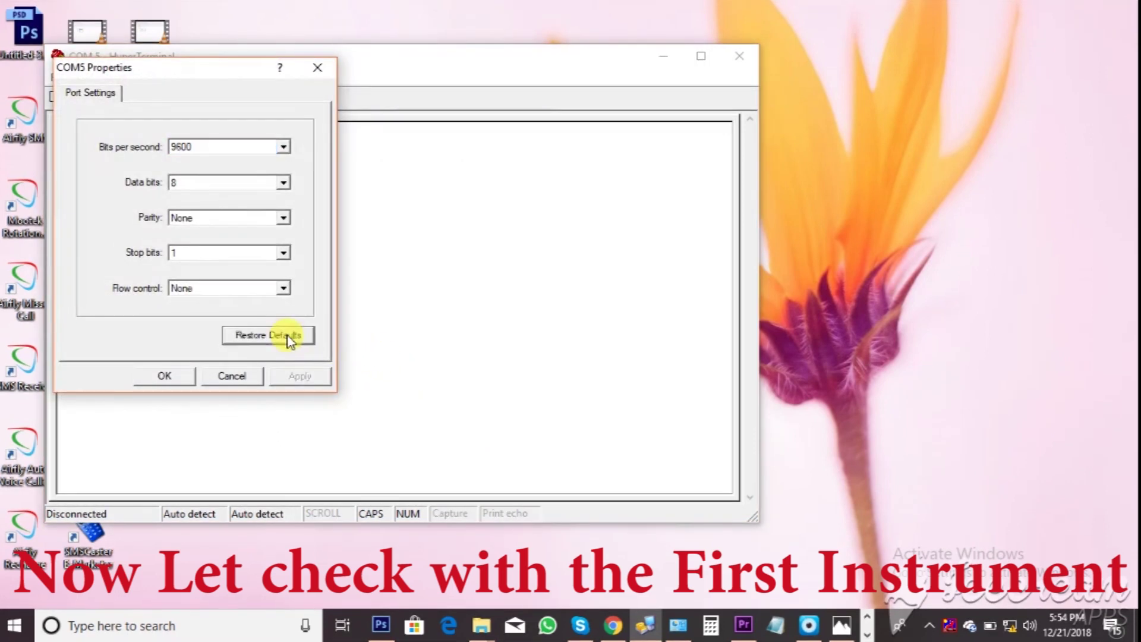
pyautogui.click(283, 149)
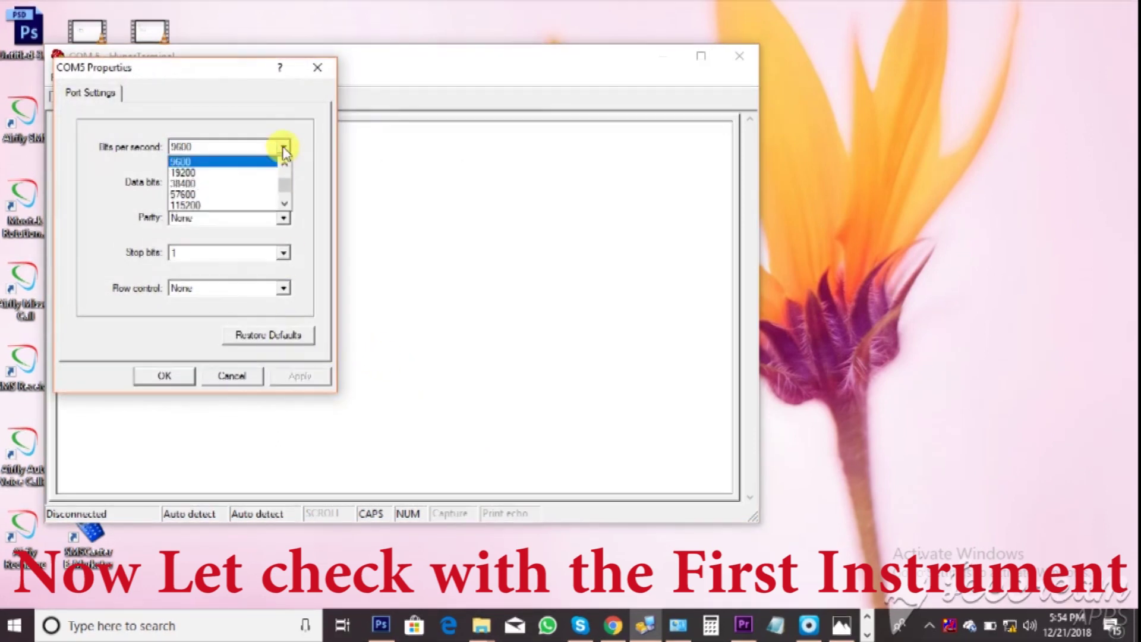
pyautogui.click(246, 206)
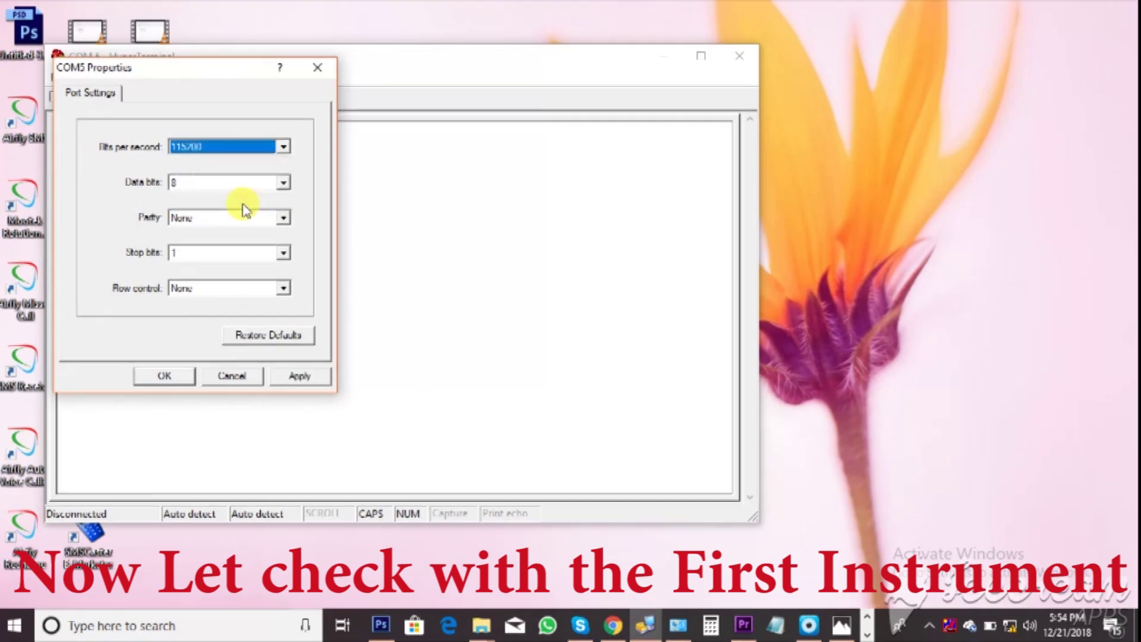
pyautogui.click(167, 378)
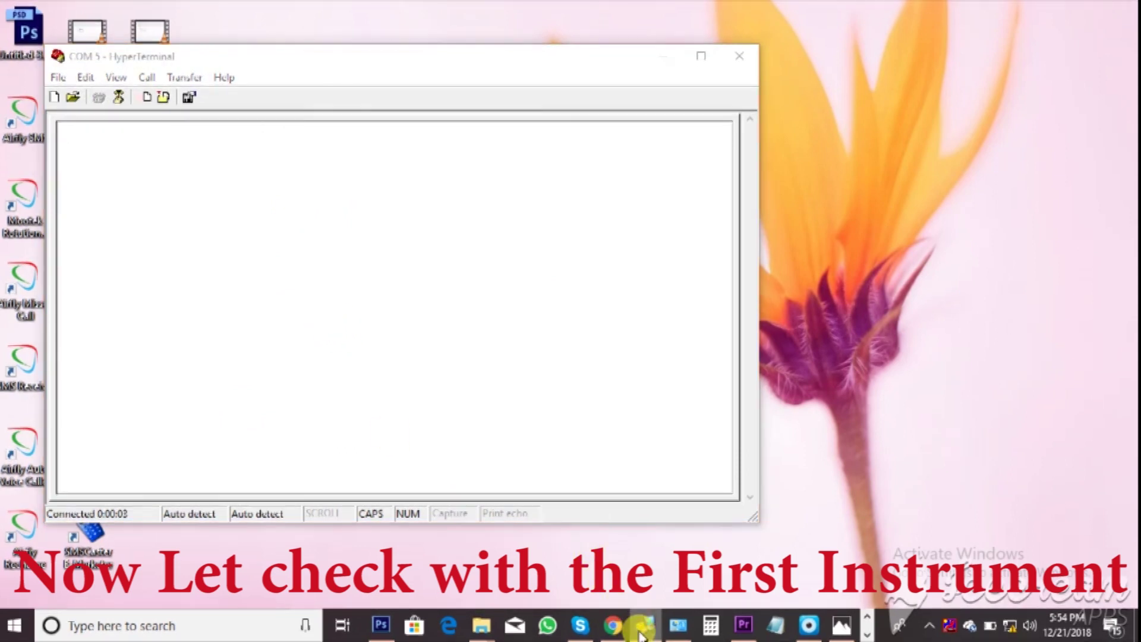
# - Start a second HyperTerminal session with a connection named INSTRUMENT 1 that connects using COM14
pyautogui.click(632, 542)
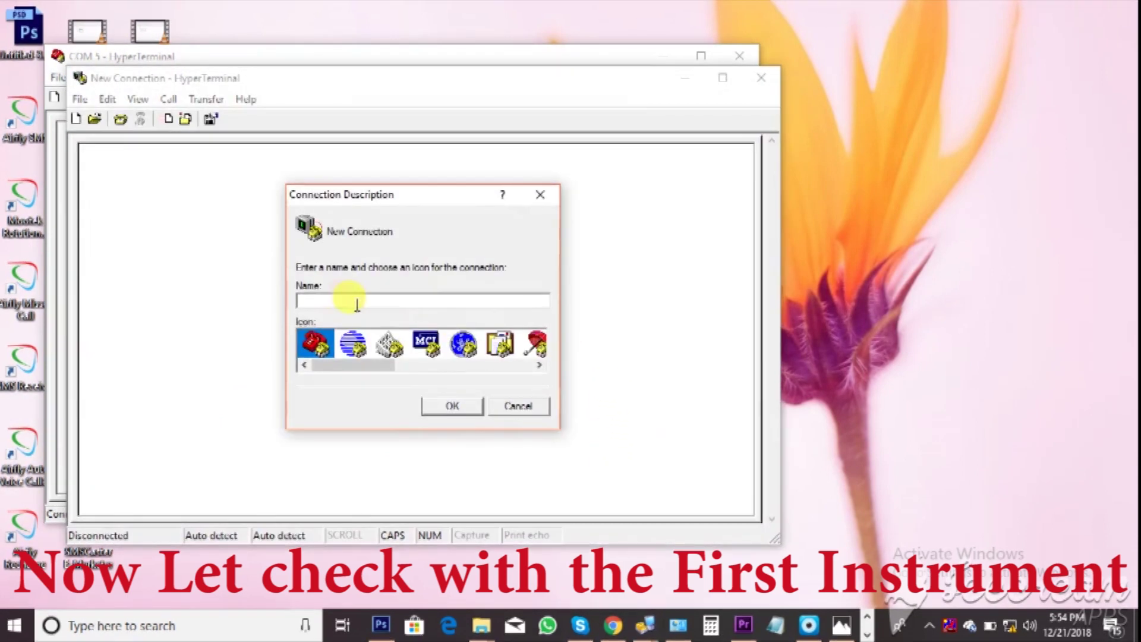
pyautogui.write('I')
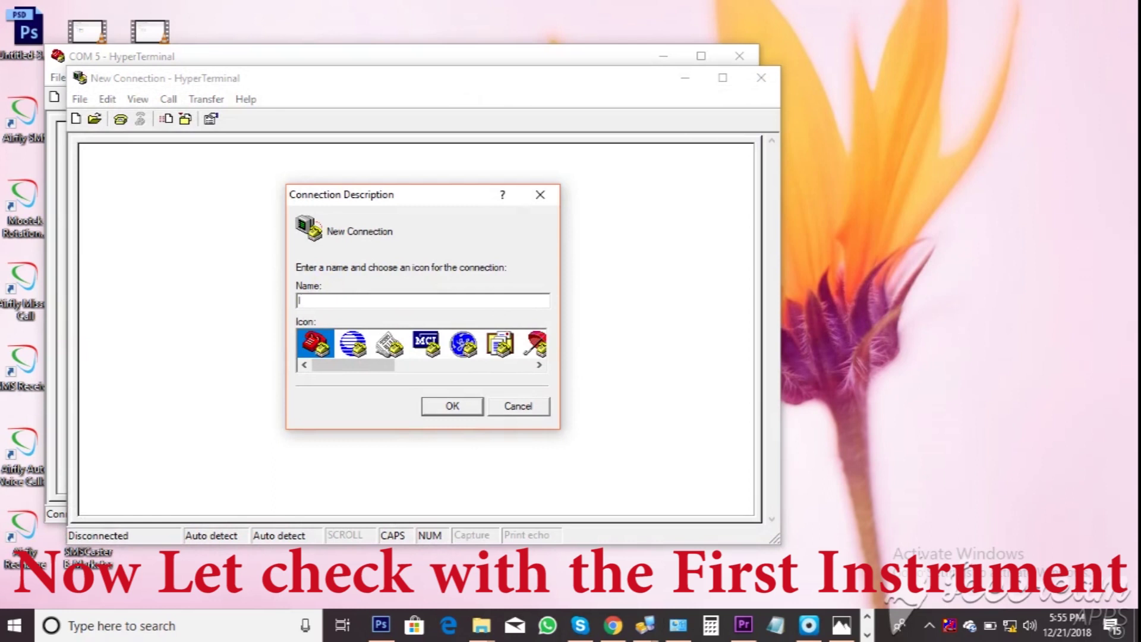
pyautogui.write('NSTRUMENT 1')
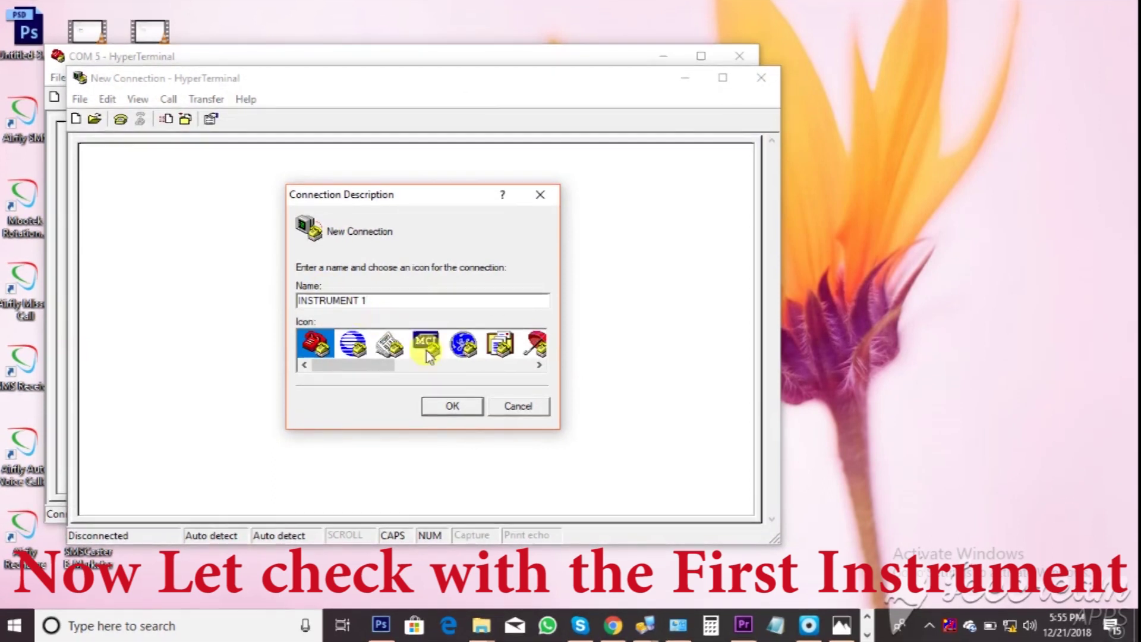
pyautogui.click(453, 409)
pyautogui.click(526, 372)
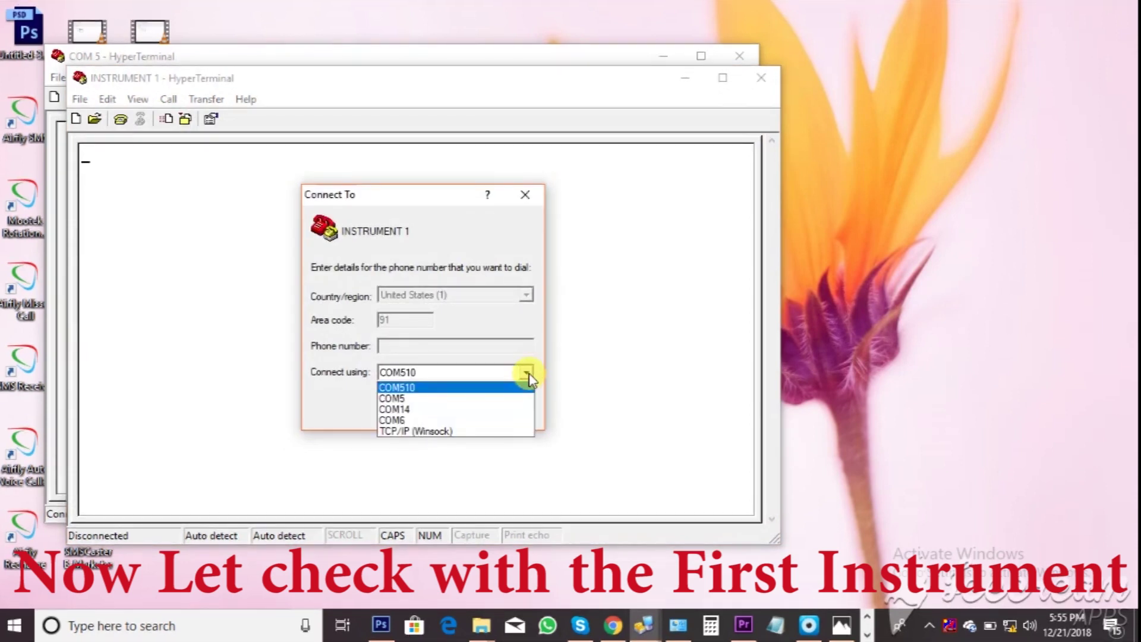
pyautogui.click(438, 409)
pyautogui.click(438, 410)
# - Restore the default COM14 port settings, set 115200 bits per second and open the connection
pyautogui.click(322, 358)
pyautogui.click(307, 168)
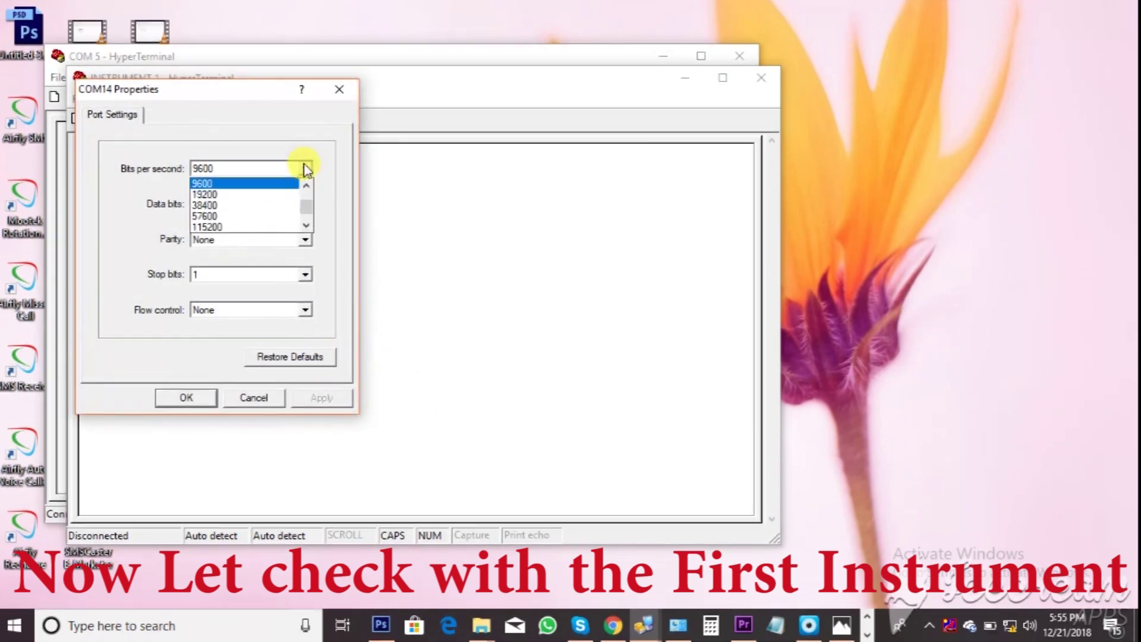
pyautogui.click(268, 227)
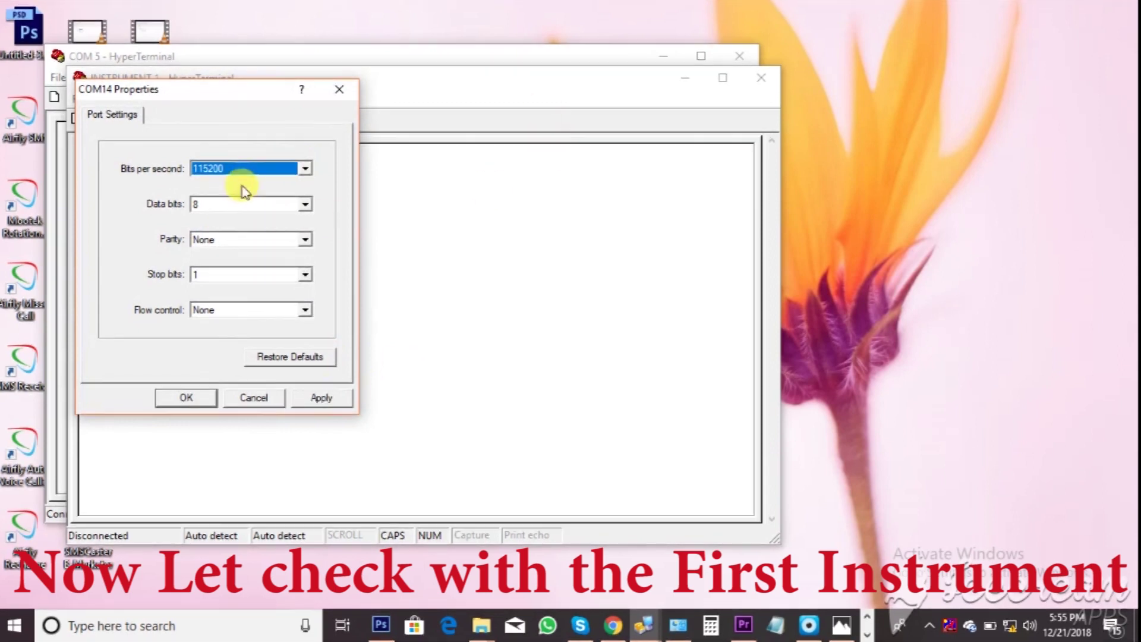
pyautogui.click(199, 399)
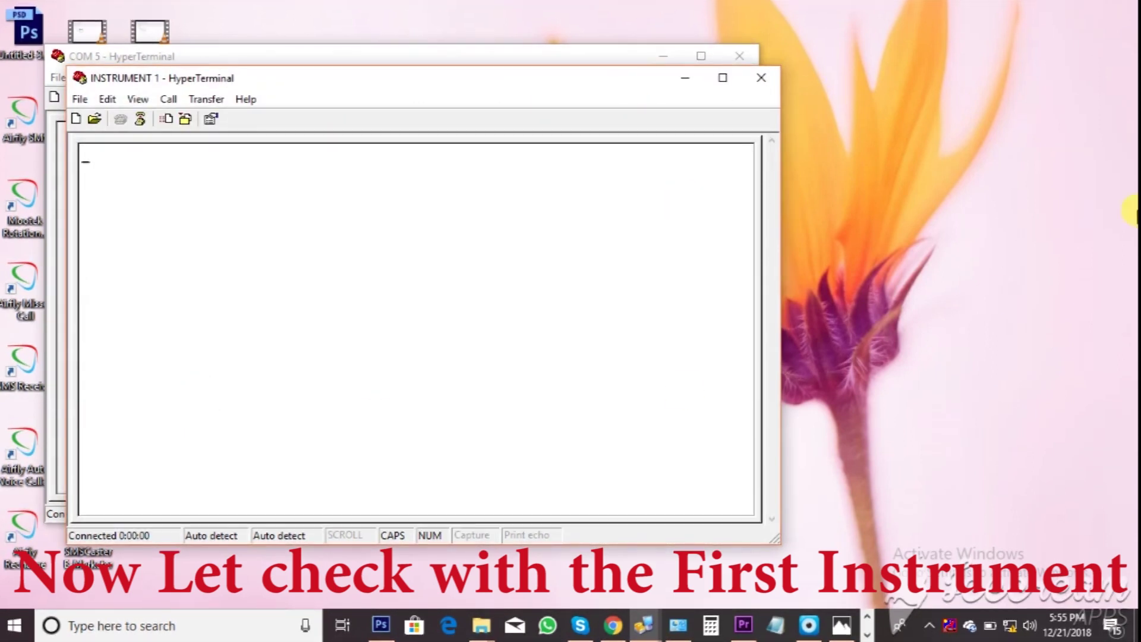
# - Arrange the COM 5 and INSTRUMENT 1 terminal windows side by side, with COM 5 on the left
pyautogui.moveTo(467, 84); pyautogui.dragTo(1017, 59)
pyautogui.moveTo(287, 71); pyautogui.dragTo(223, 85)
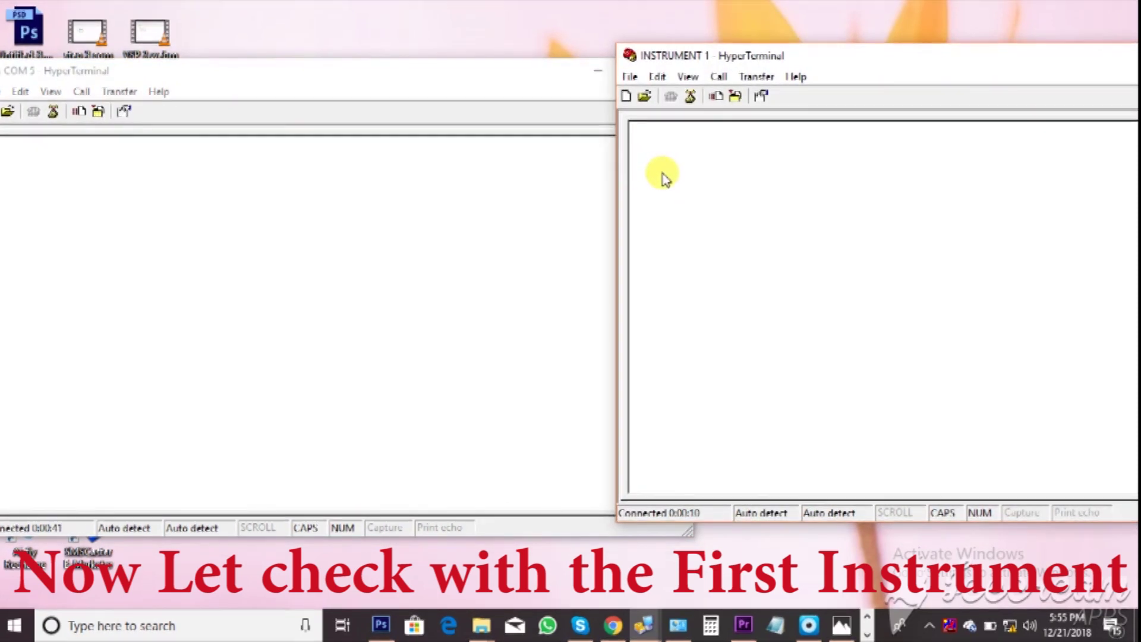
pyautogui.moveTo(366, 82); pyautogui.dragTo(382, 77)
# - Send the text SENDING DATA from the INSTRUMENT 1 terminal and RECEIVING DATA from the COM 5 terminal
pyautogui.click(823, 176)
pyautogui.write('SENDING DATA')
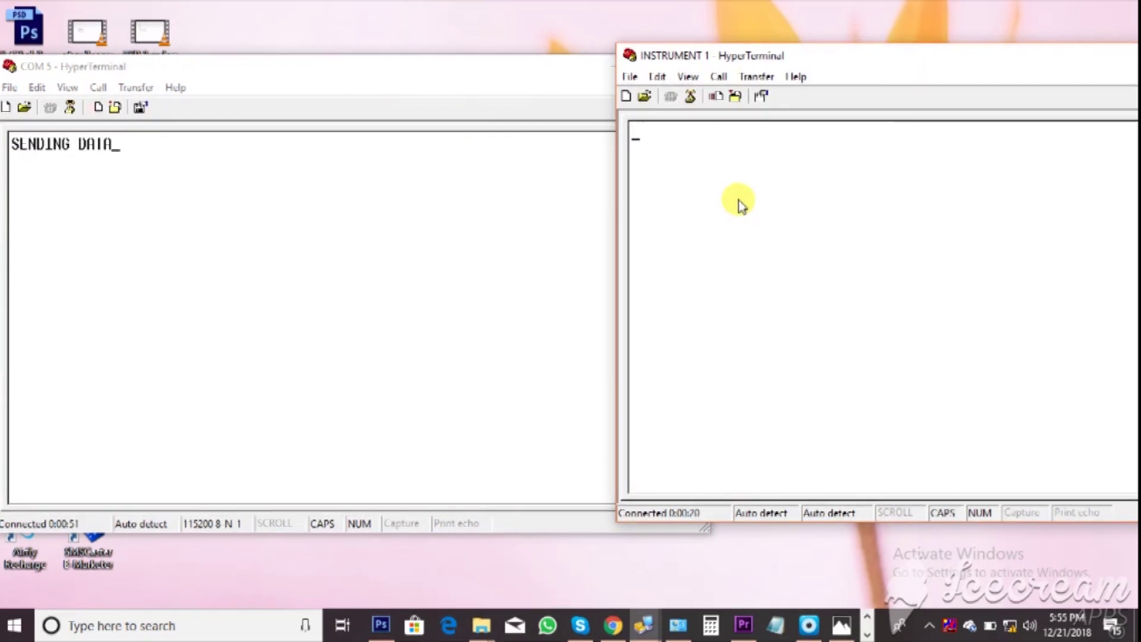
pyautogui.click(340, 220)
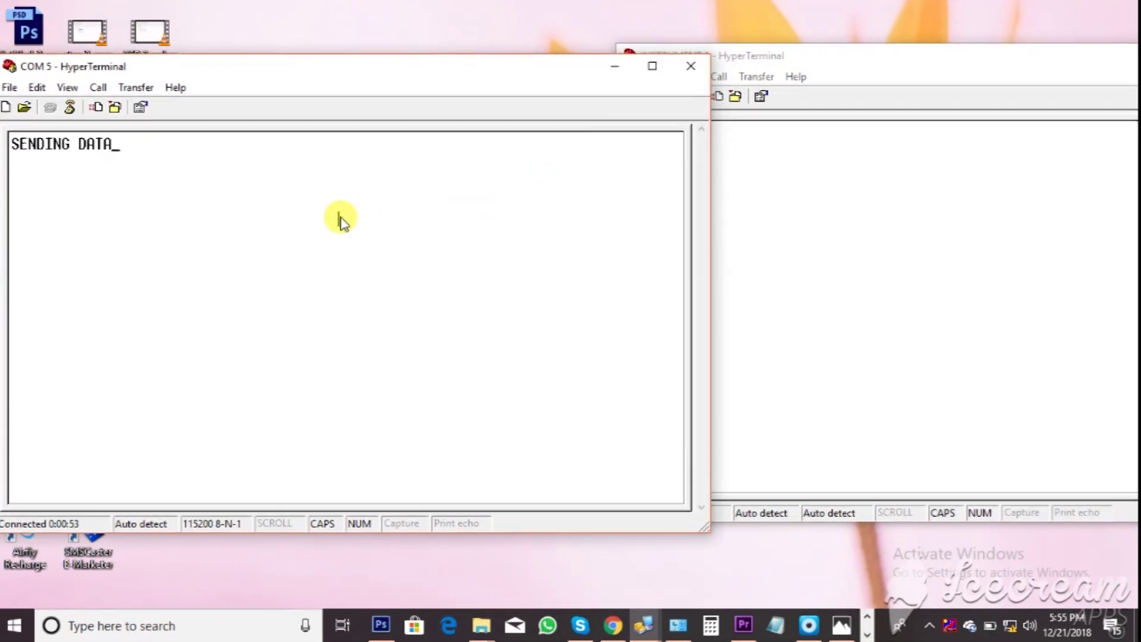
pyautogui.click(943, 90)
pyautogui.click(220, 201)
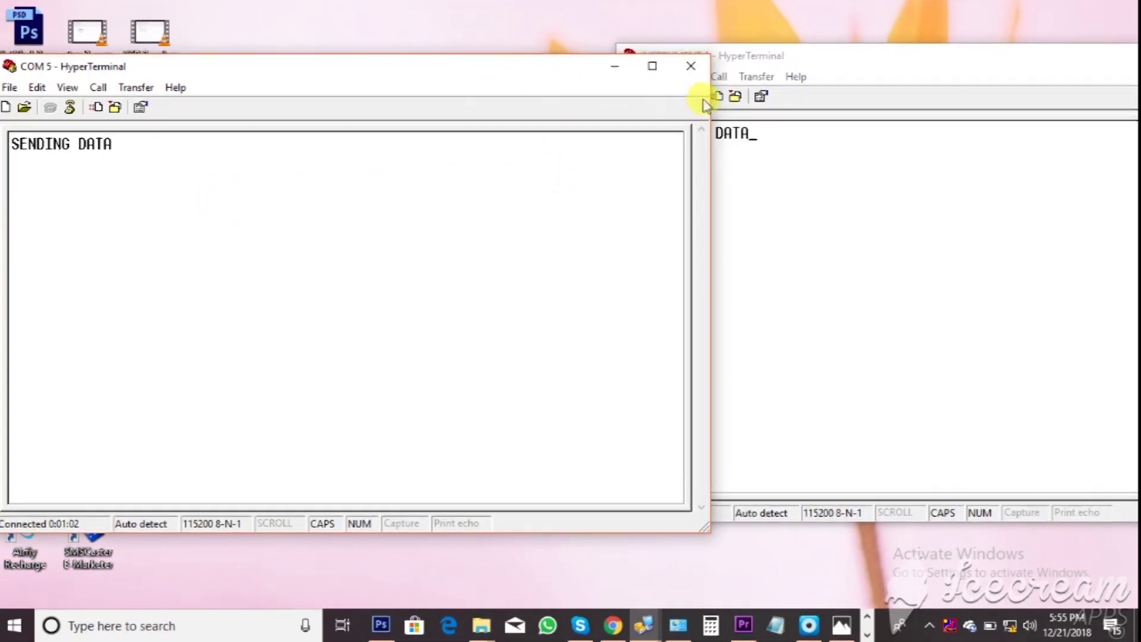
# - Narrow the COM 5 window to uncover the INSTRUMENT 1 terminal and send DATA RECEIVING from COM 5
pyautogui.moveTo(708, 98); pyautogui.dragTo(563, 104)
pyautogui.moveTo(316, 142); pyautogui.dragTo(351, 147)
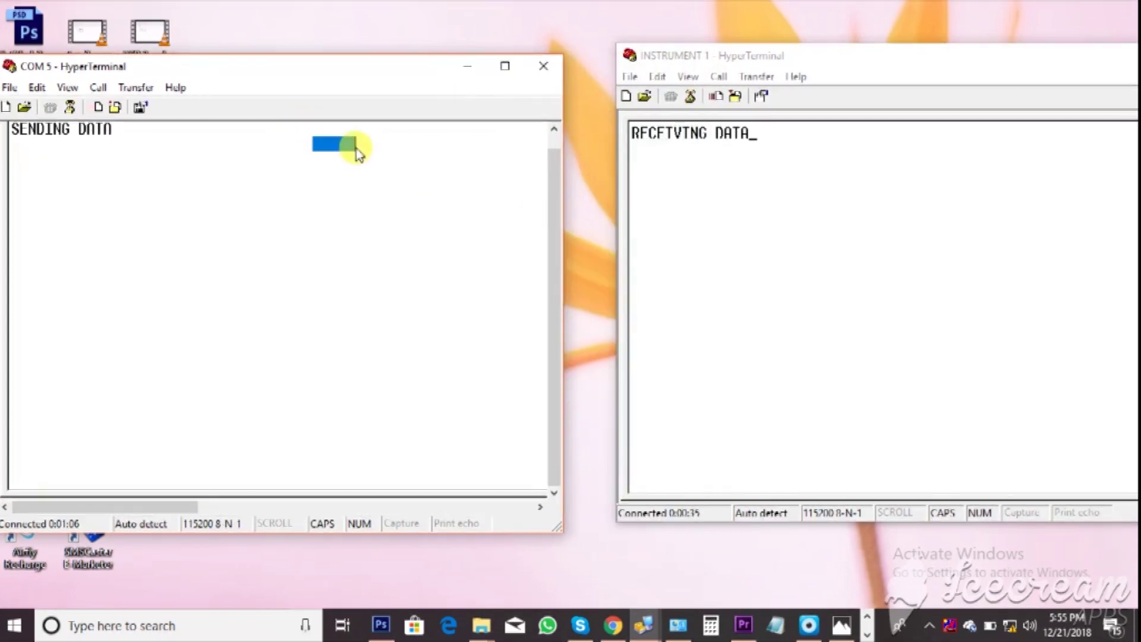
pyautogui.click(298, 190)
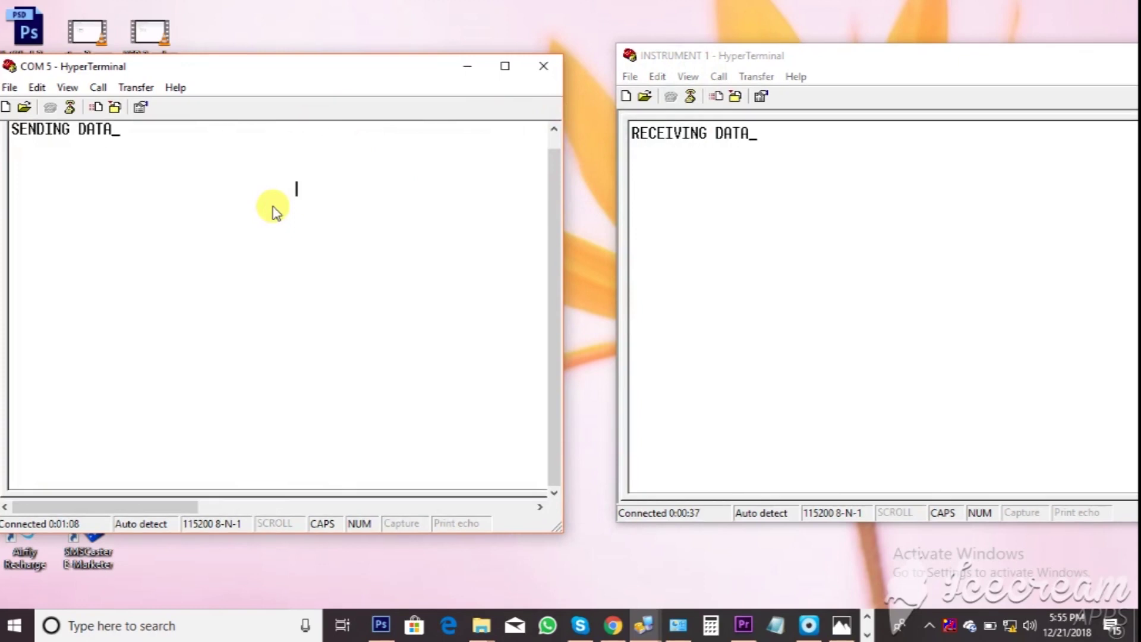
pyautogui.write('DATA ')
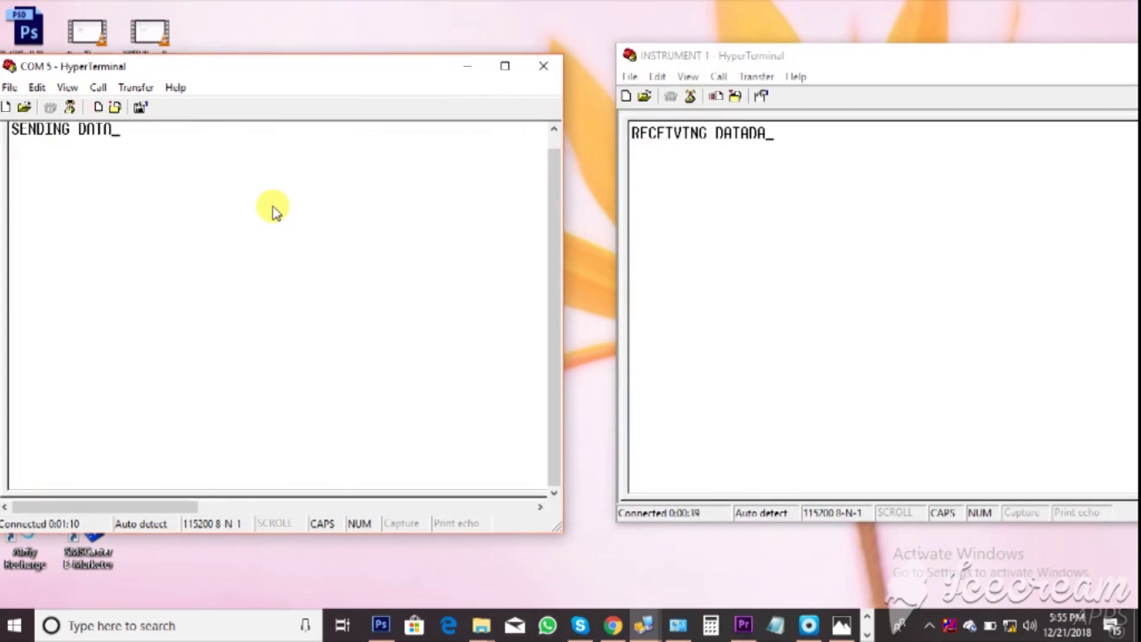
pyautogui.write('RECEIVING')
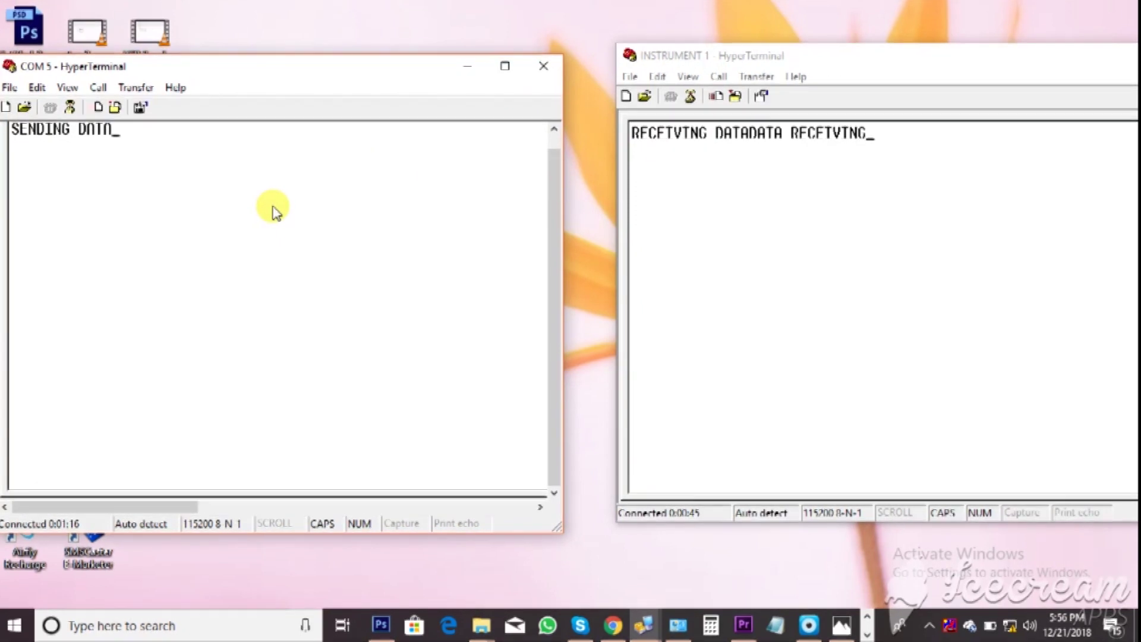
pyautogui.click(760, 209)
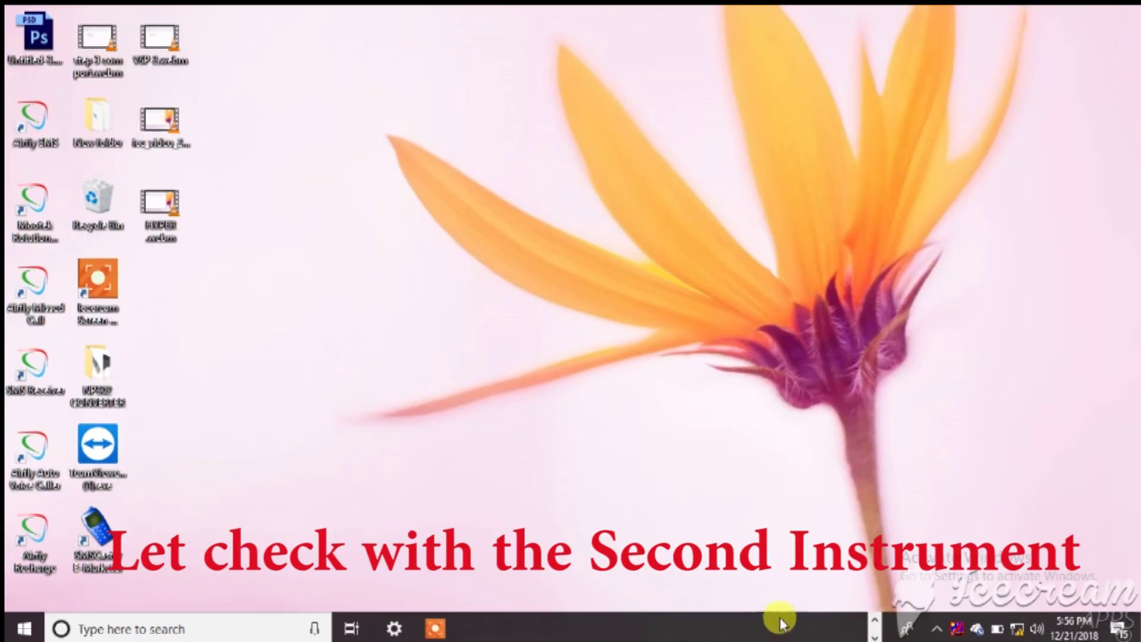
# - Create a new HyperTerminal connection named INSTRUMENT 2 that connects using COM6
pyautogui.click(658, 635)
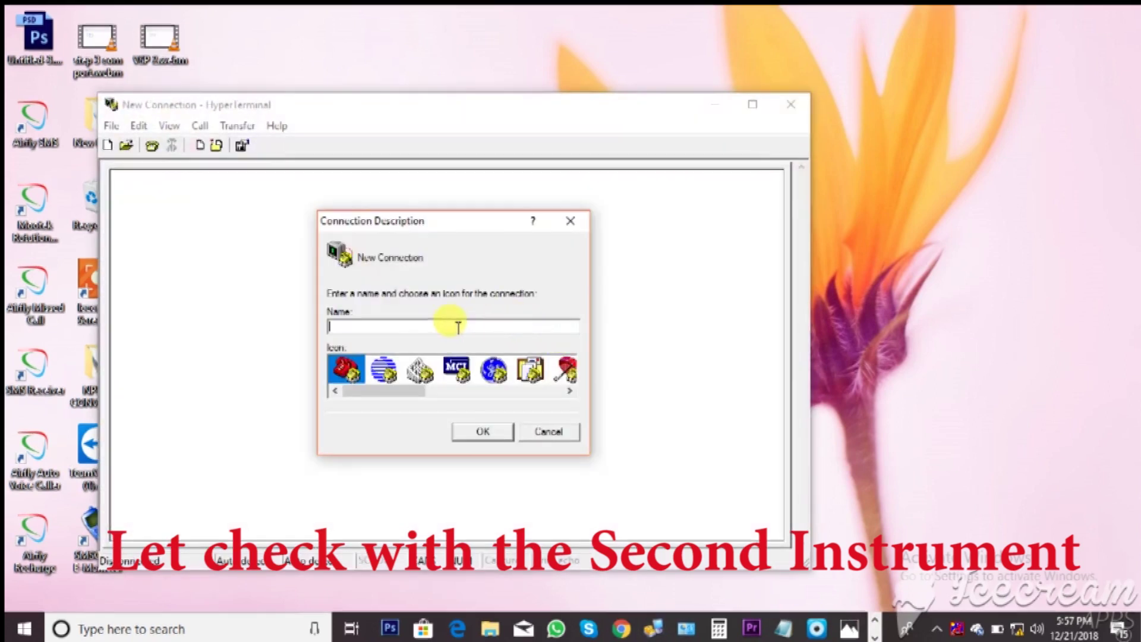
pyautogui.write('INS')
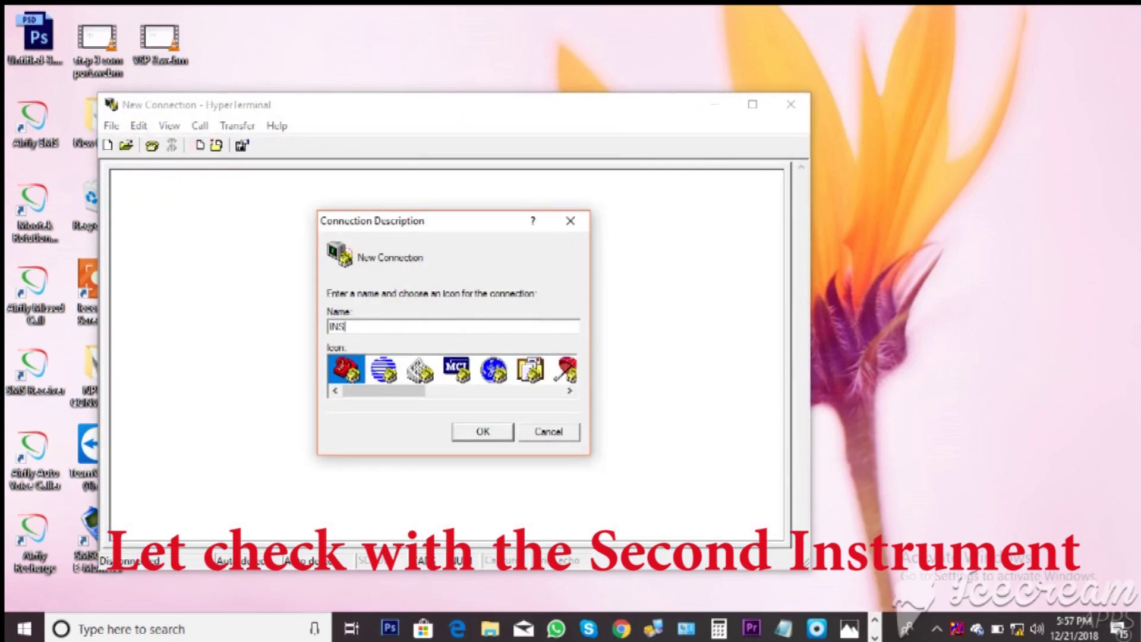
pyautogui.write('TRUMENT 2')
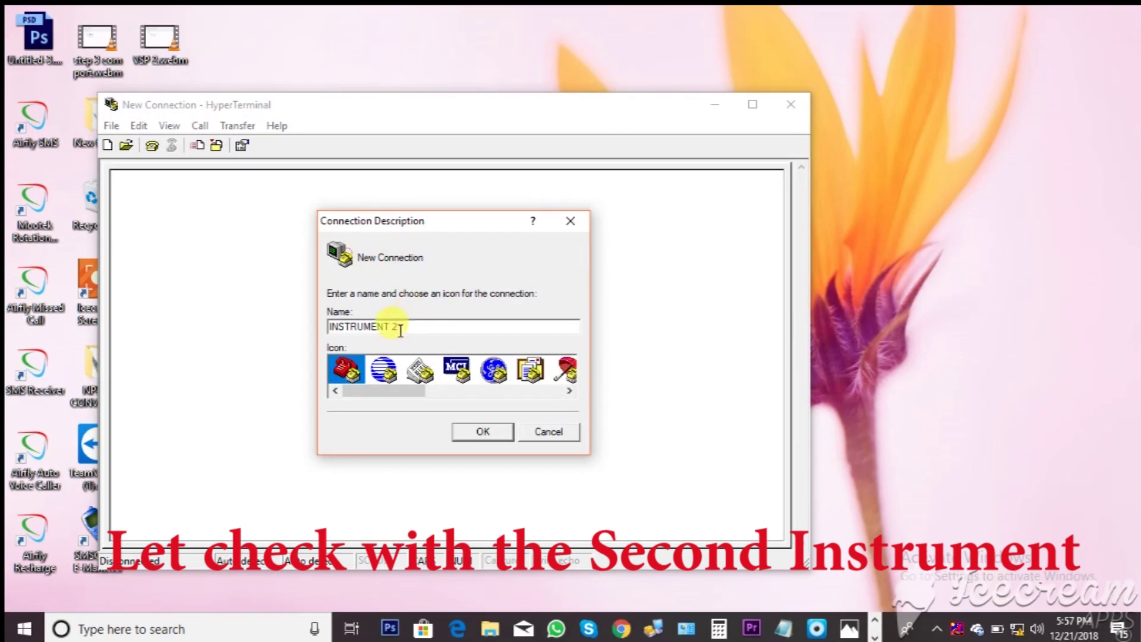
pyautogui.click(480, 429)
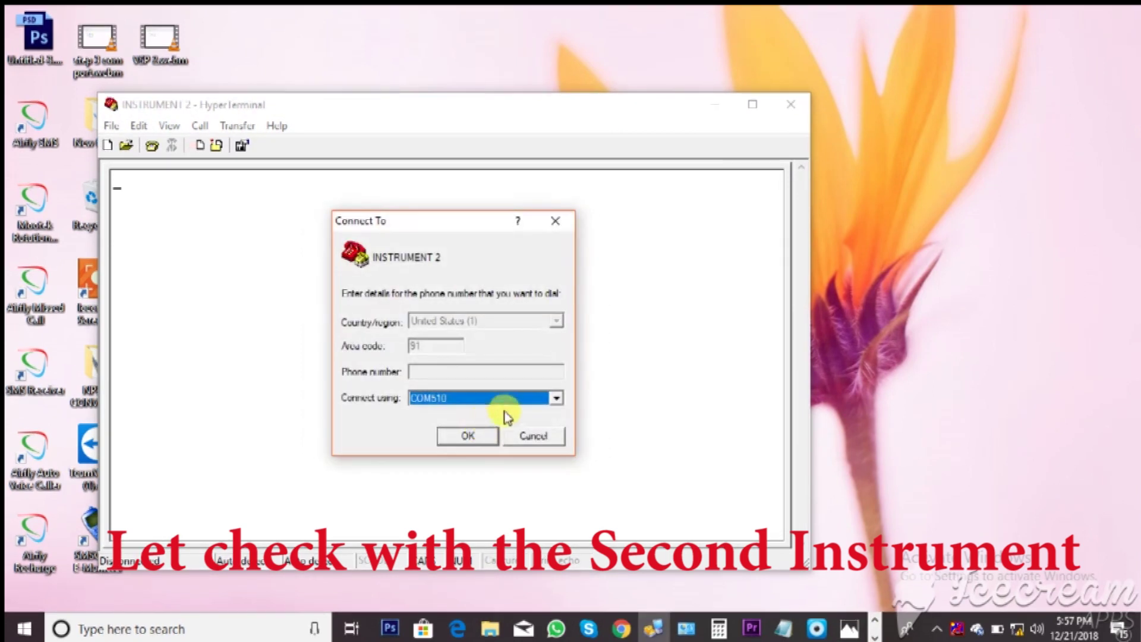
pyautogui.click(556, 398)
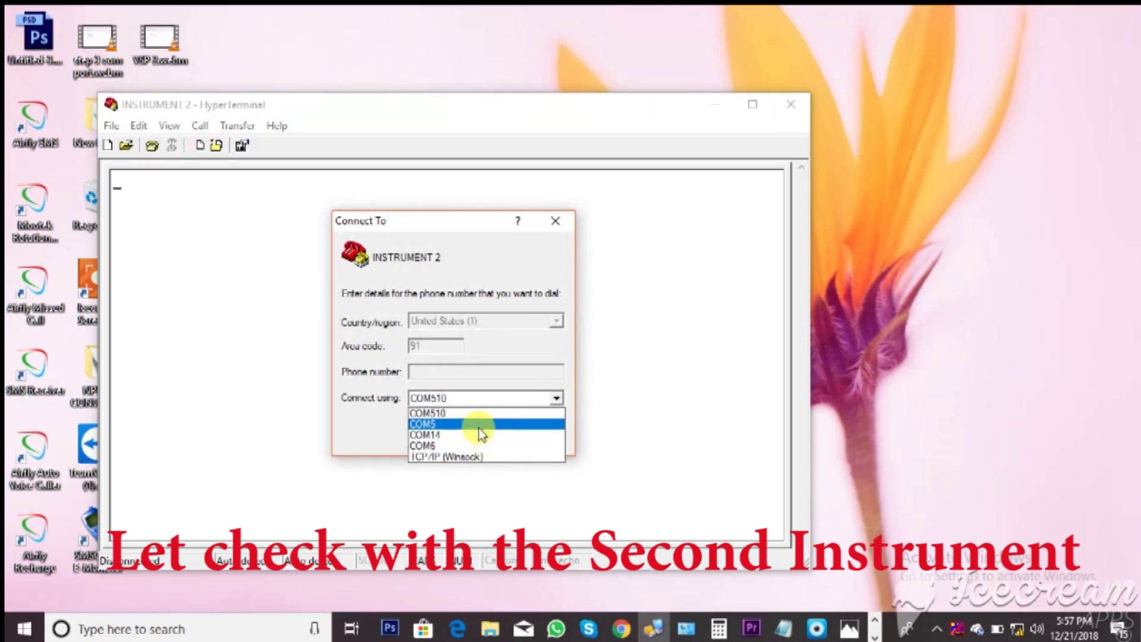
pyautogui.click(473, 446)
pyautogui.click(470, 436)
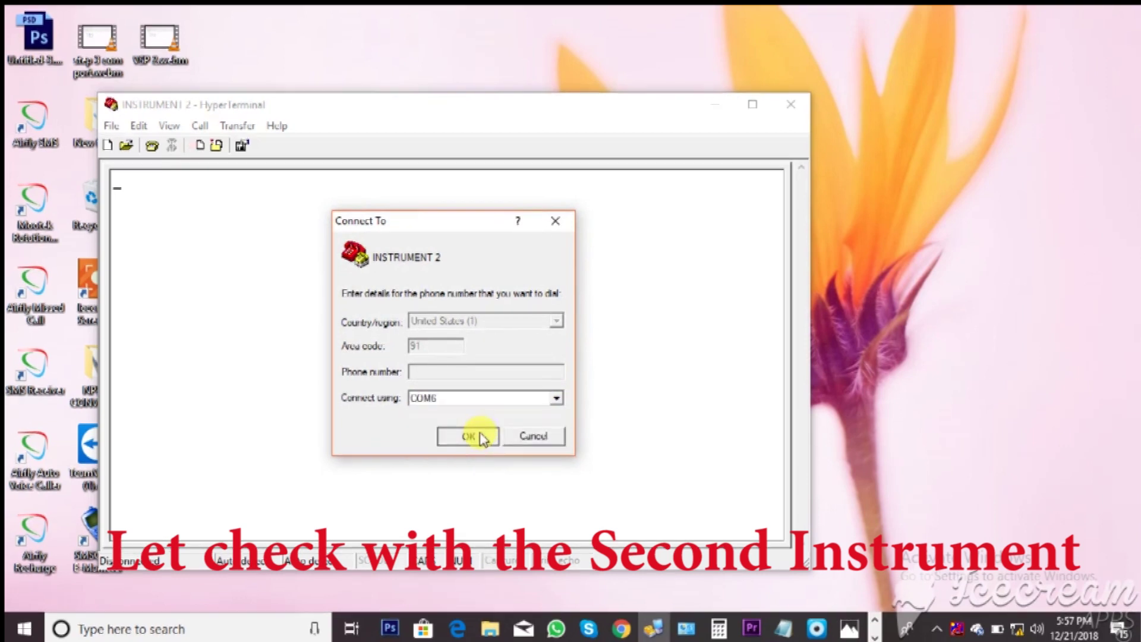
# - Restore the default COM6 port settings, set 115200 bits per second and open the INSTRUMENT 2 connection
pyautogui.click(341, 382)
pyautogui.click(335, 195)
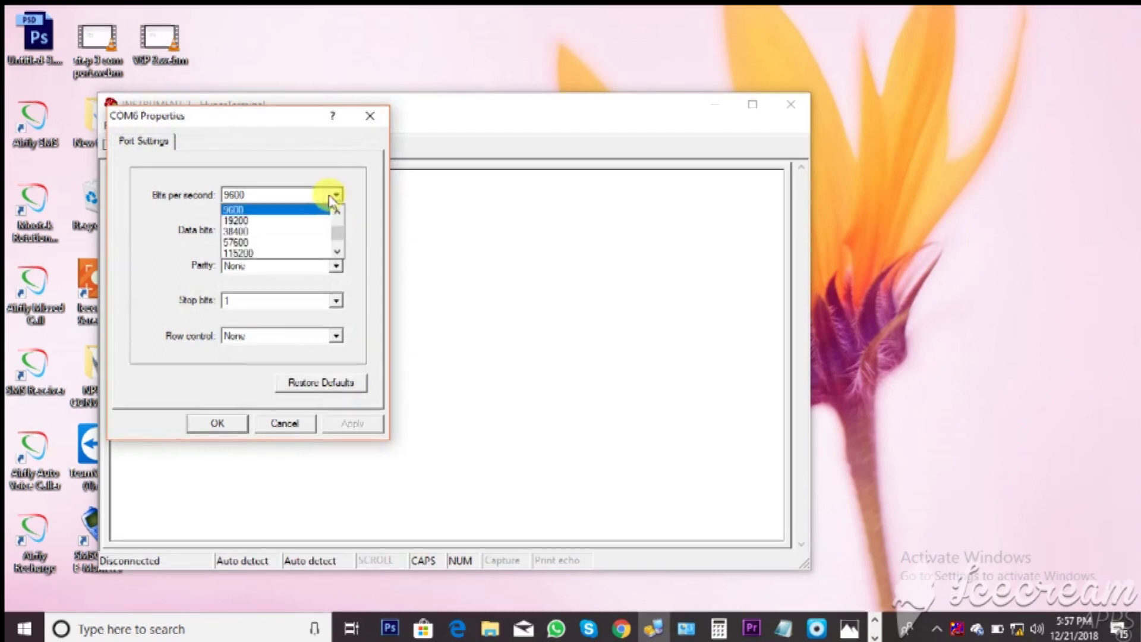
pyautogui.click(298, 253)
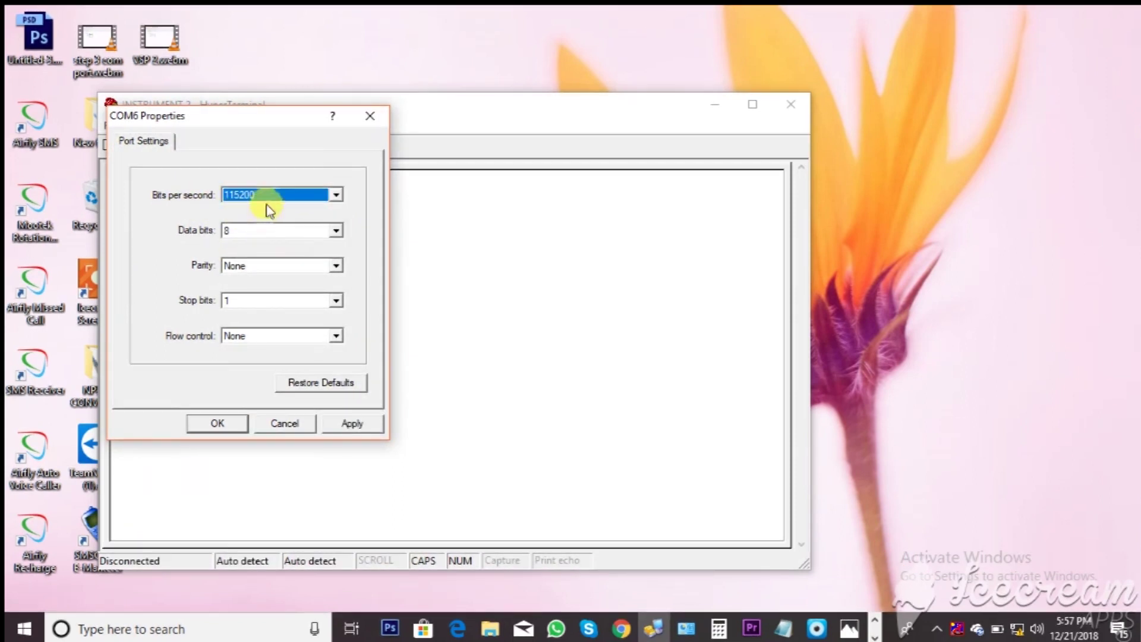
pyautogui.click(223, 425)
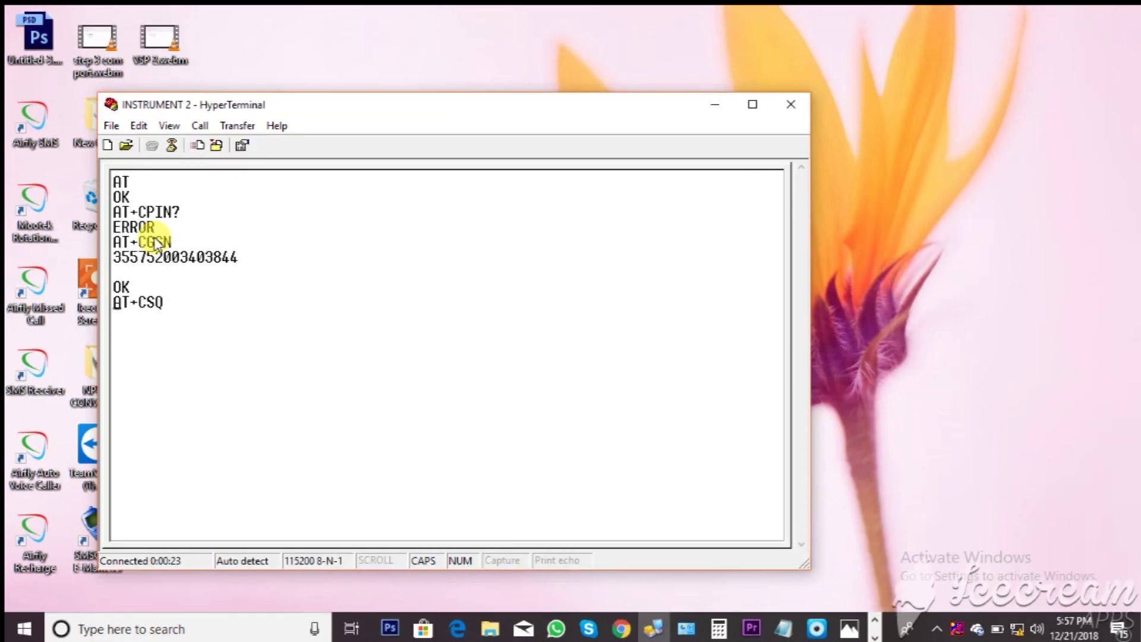
# - Send the commands AT+CSQ and ATI to the second instrument from the INSTRUMENT 2 terminal
pyautogui.press('Return')
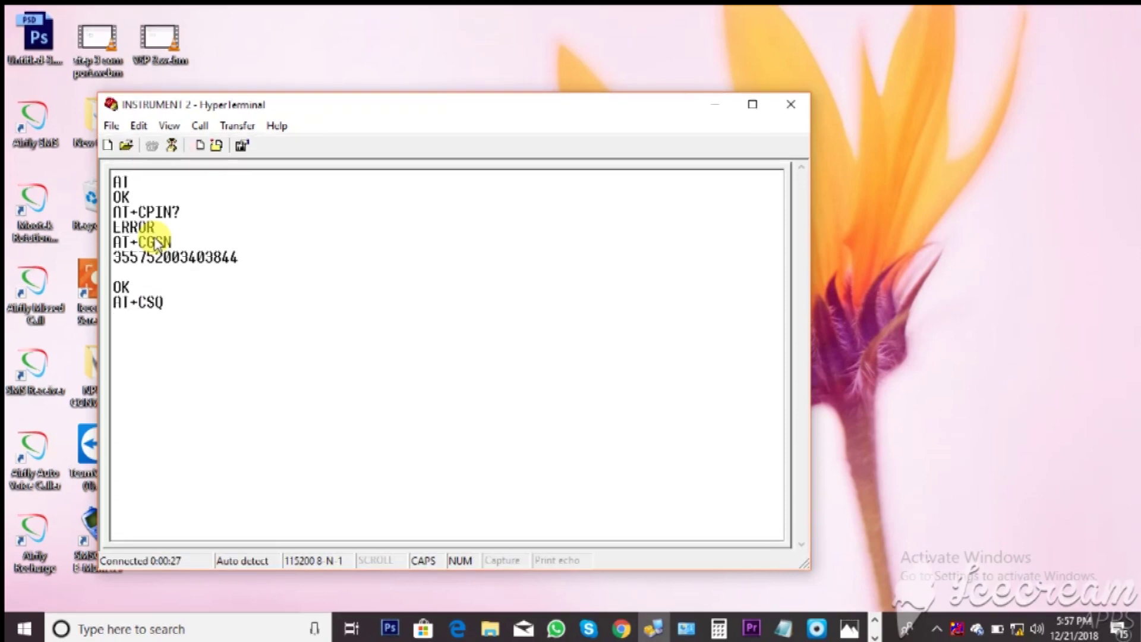
pyautogui.write('ATI')
pyautogui.press('Return')
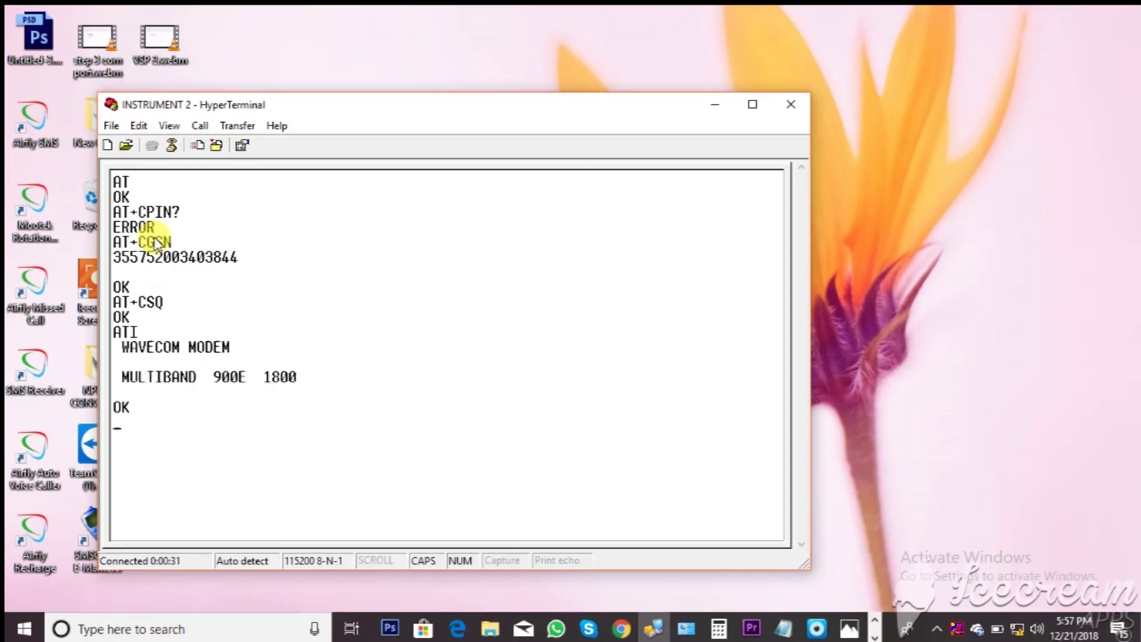